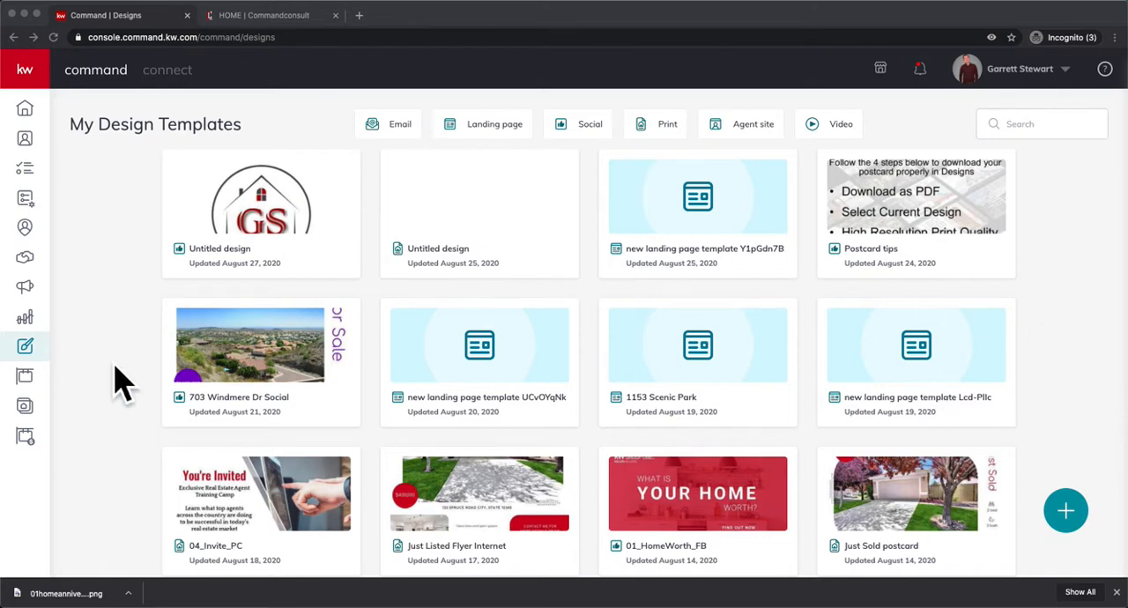
# Start a new design with the Import PDF type in Designs and open the template library.
pyautogui.click(80, 343)
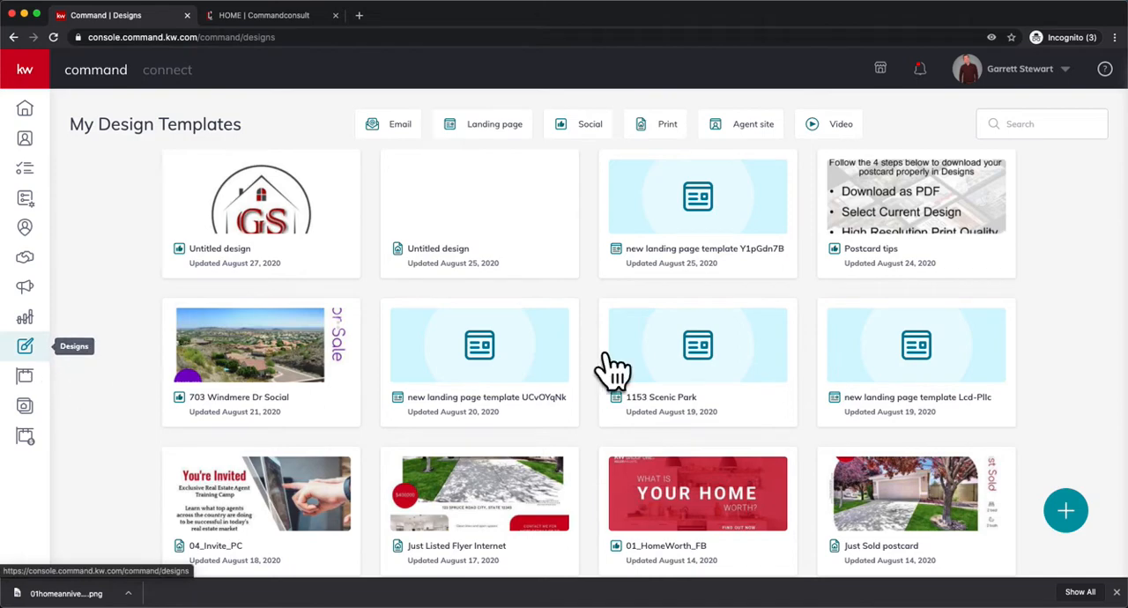
pyautogui.click(1068, 514)
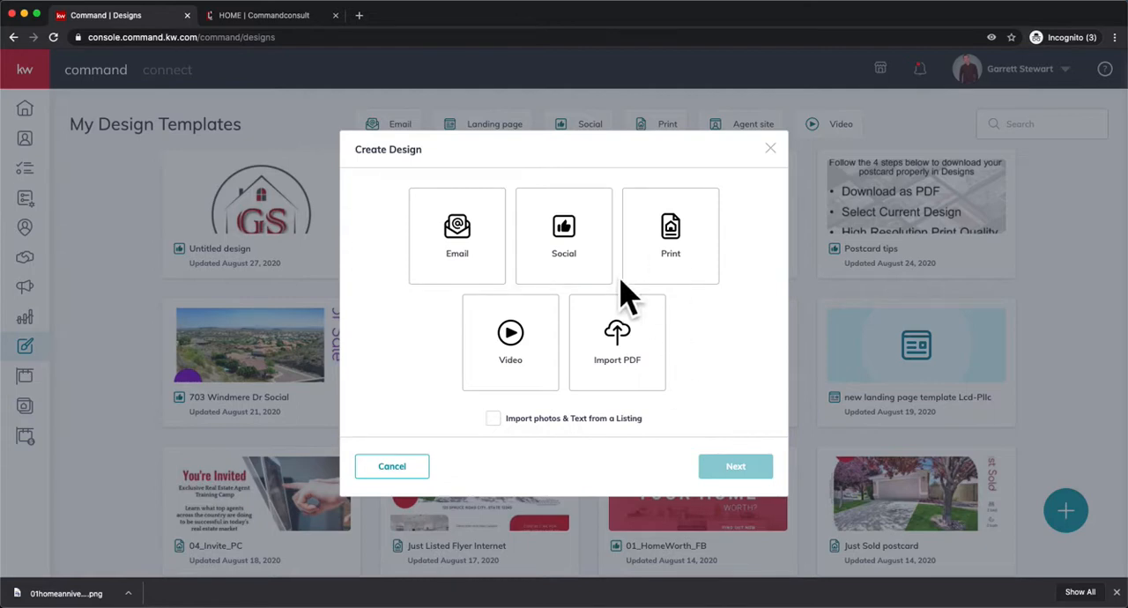
pyautogui.click(659, 349)
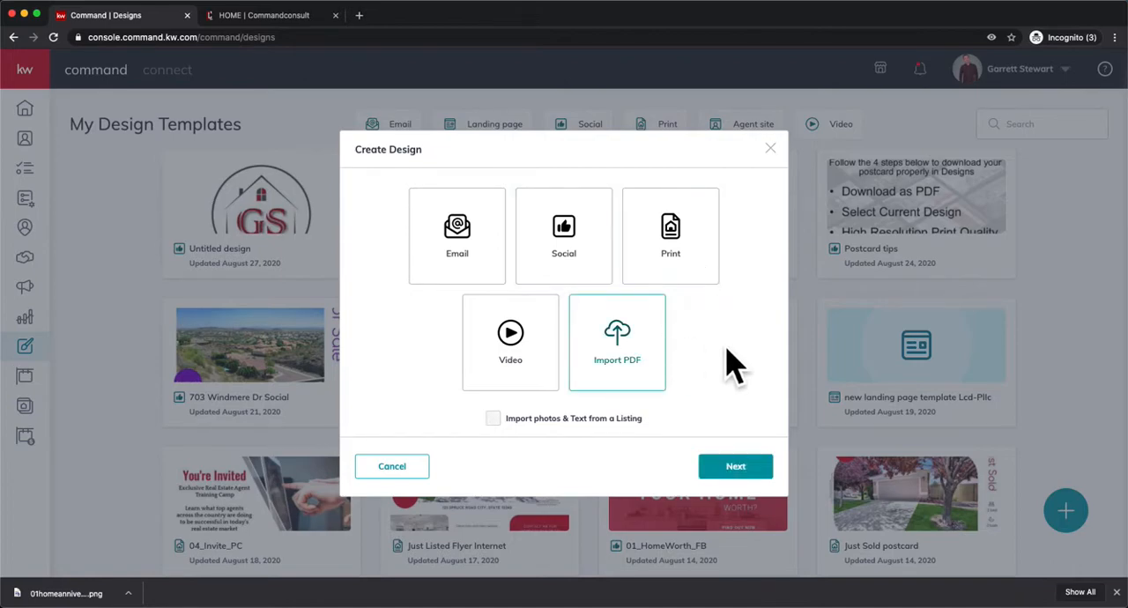
pyautogui.click(769, 480)
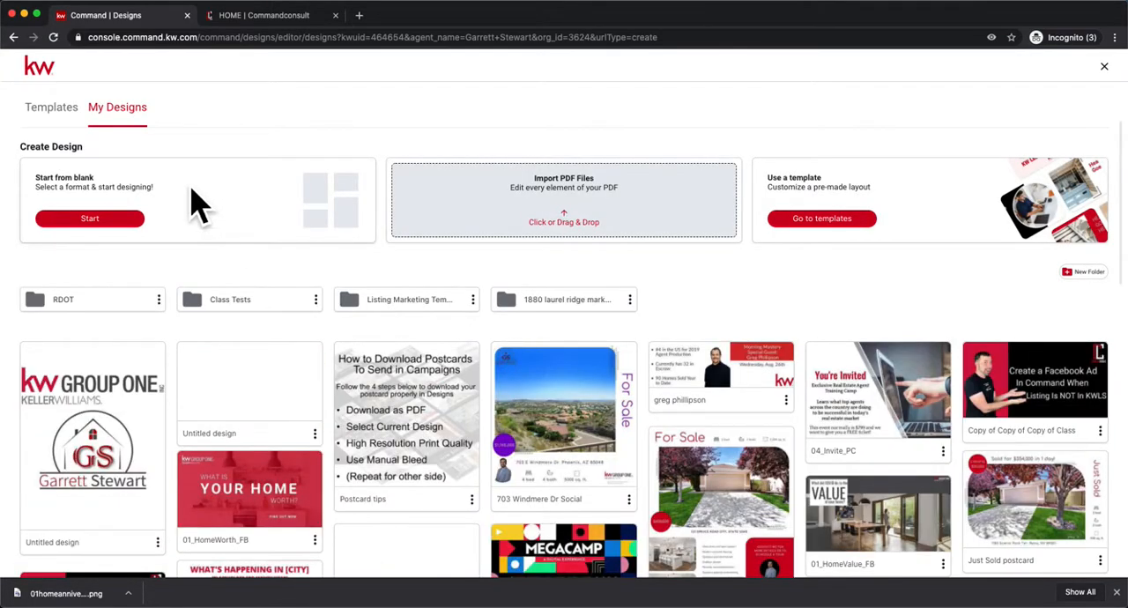
pyautogui.click(81, 132)
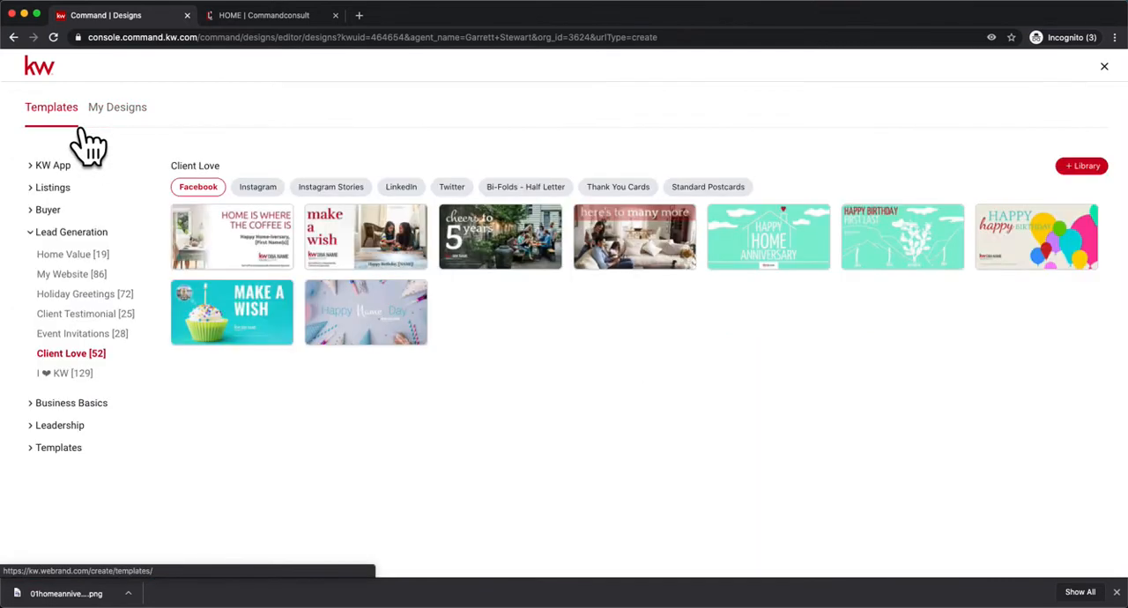
# Open the LinkedIn-size Happy Home Anniversary template from the Client Love category under Lead Generation.
pyautogui.click(65, 238)
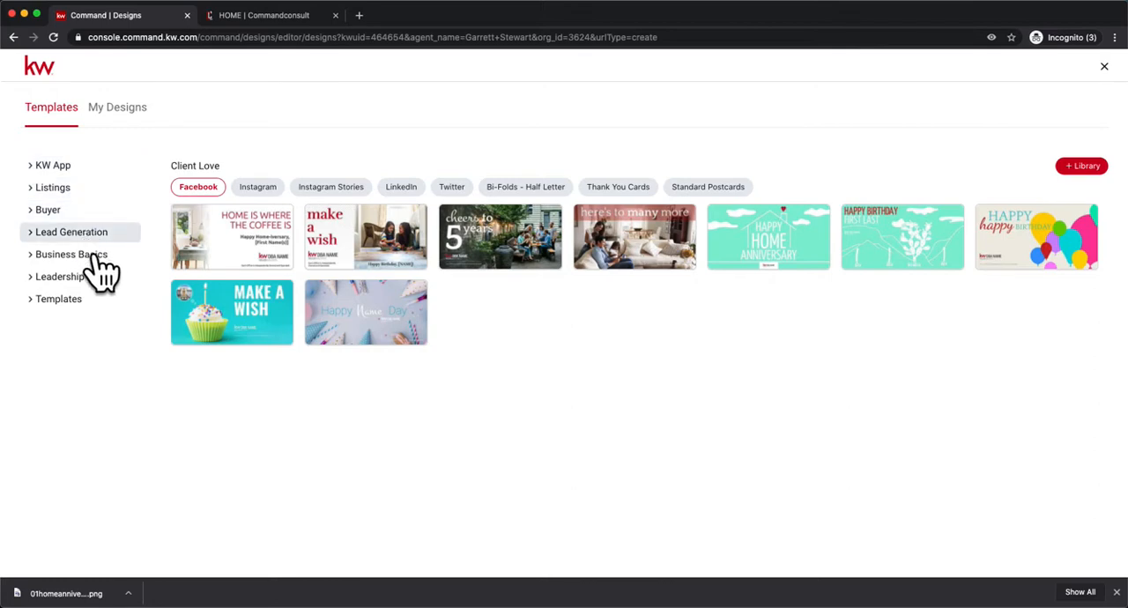
pyautogui.click(58, 243)
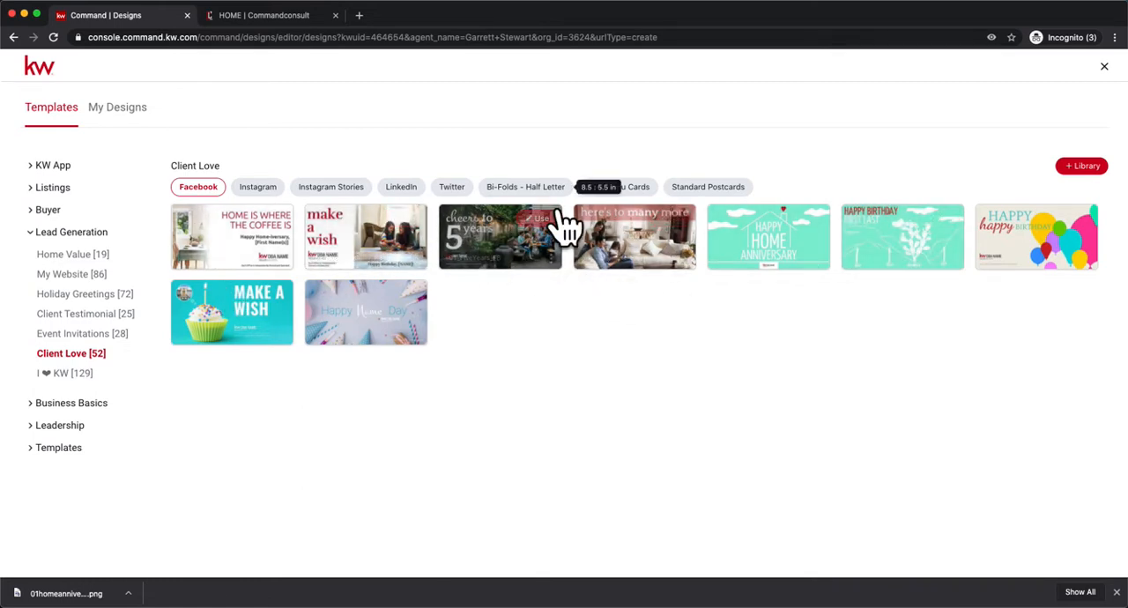
pyautogui.click(418, 192)
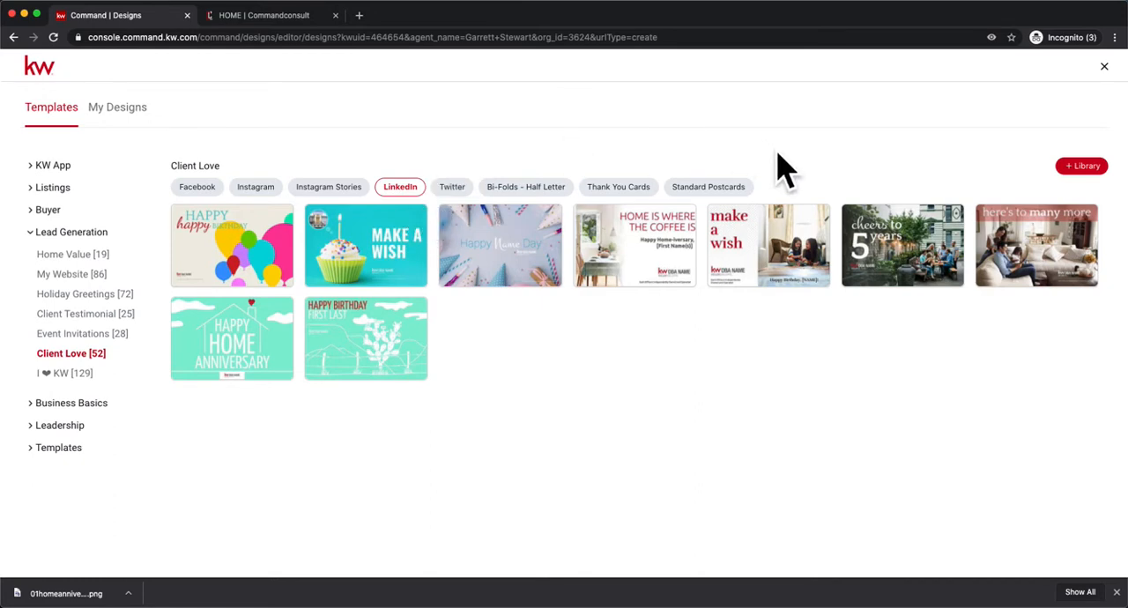
pyautogui.moveTo(272, 357)
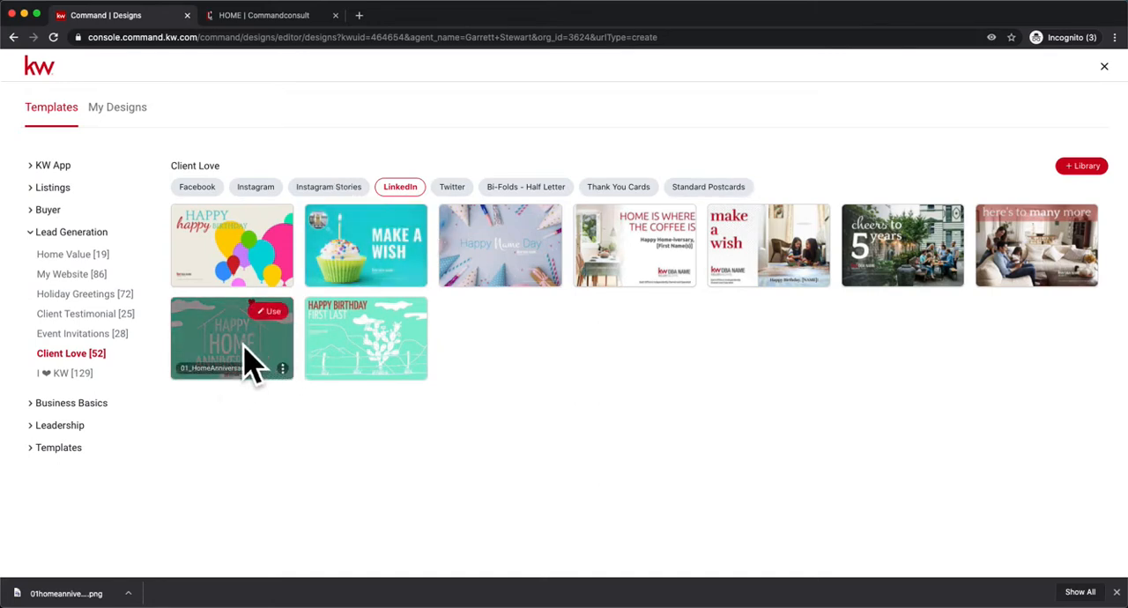
pyautogui.click(298, 326)
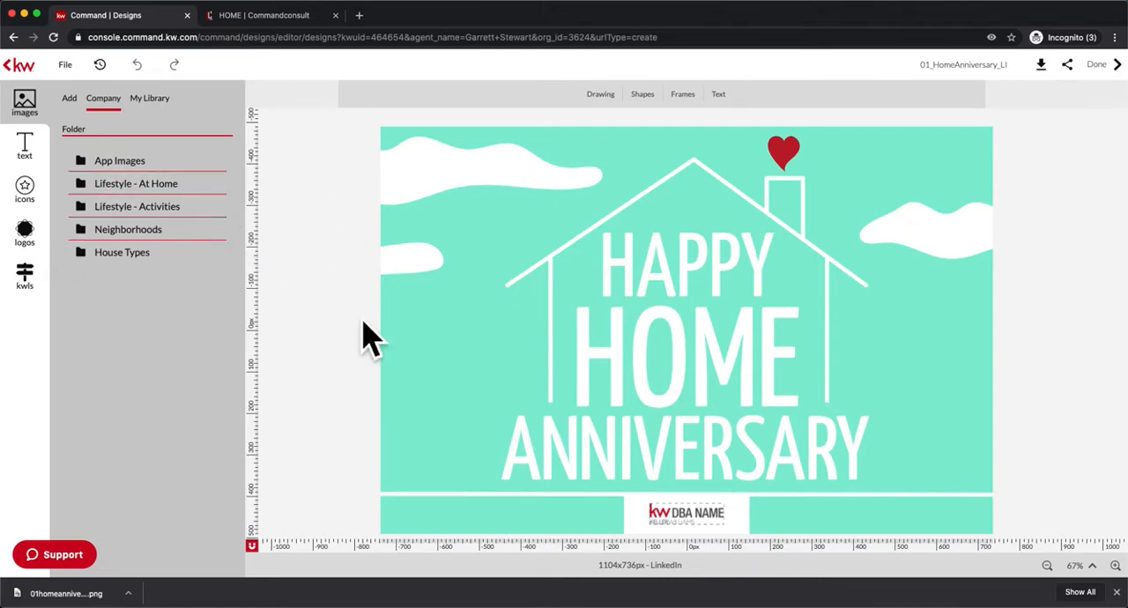
# Replace the DBA name logo with the KW Group One logo from the personal library and download the design as a PNG.
pyautogui.click(40, 247)
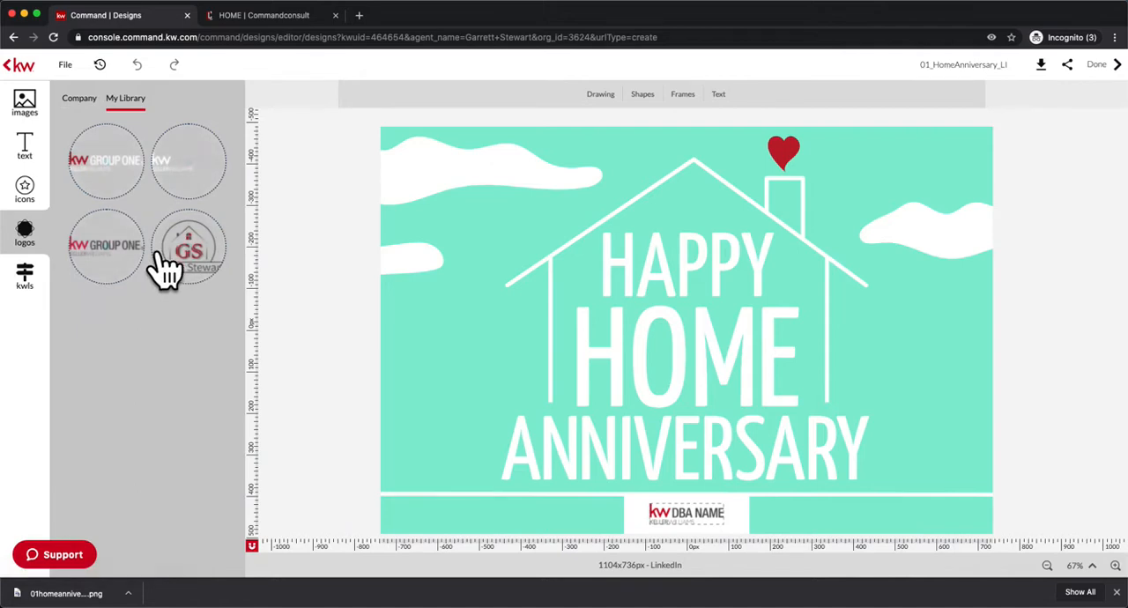
pyautogui.moveTo(138, 271); pyautogui.dragTo(693, 529)
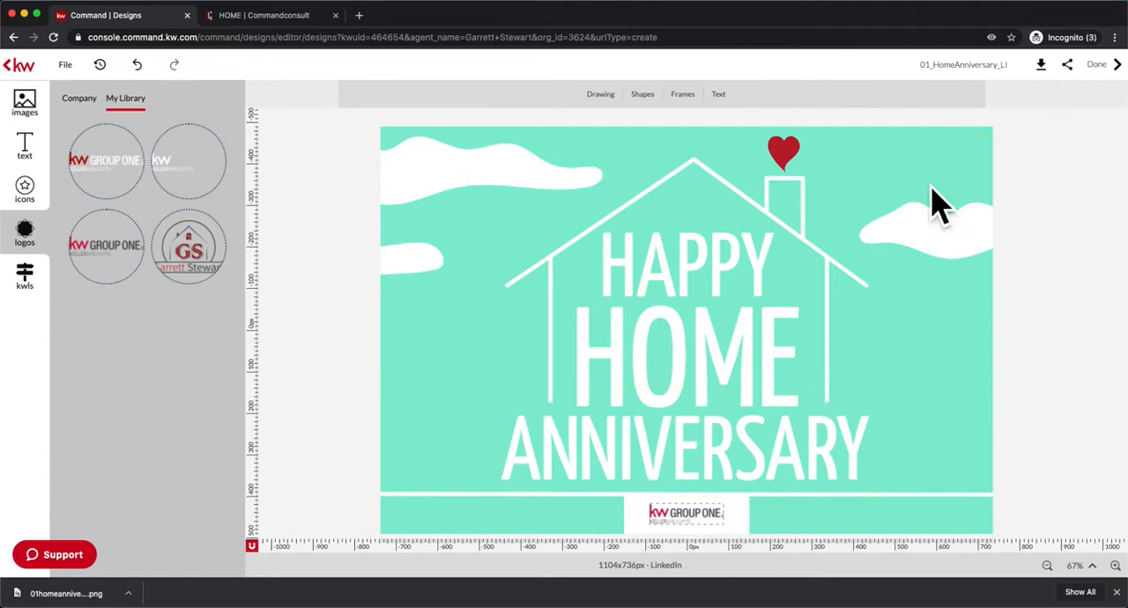
pyautogui.click(1060, 79)
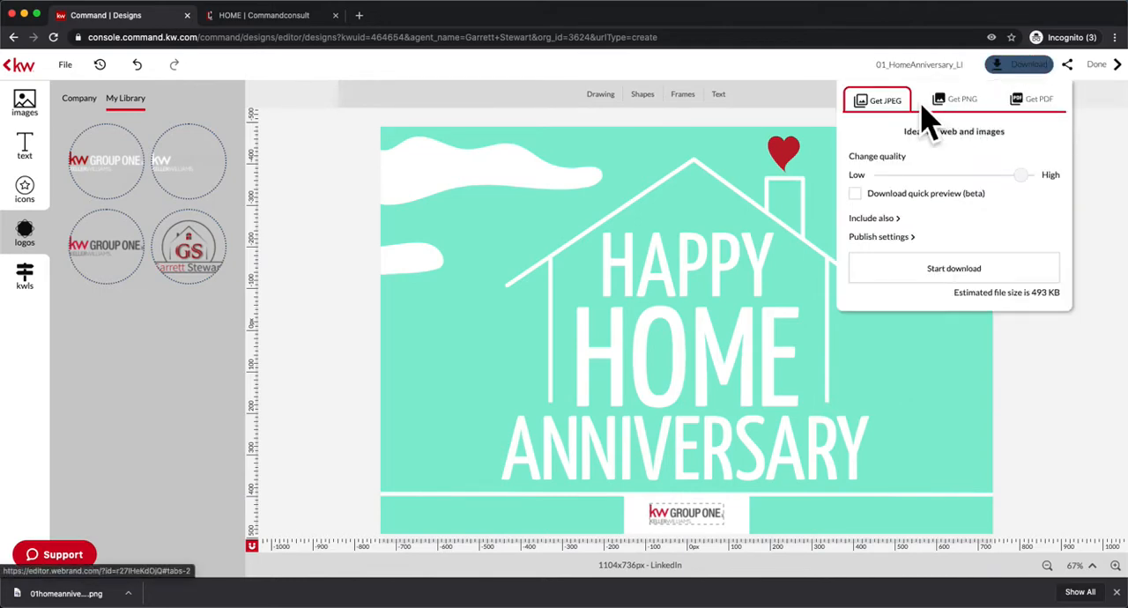
pyautogui.click(970, 104)
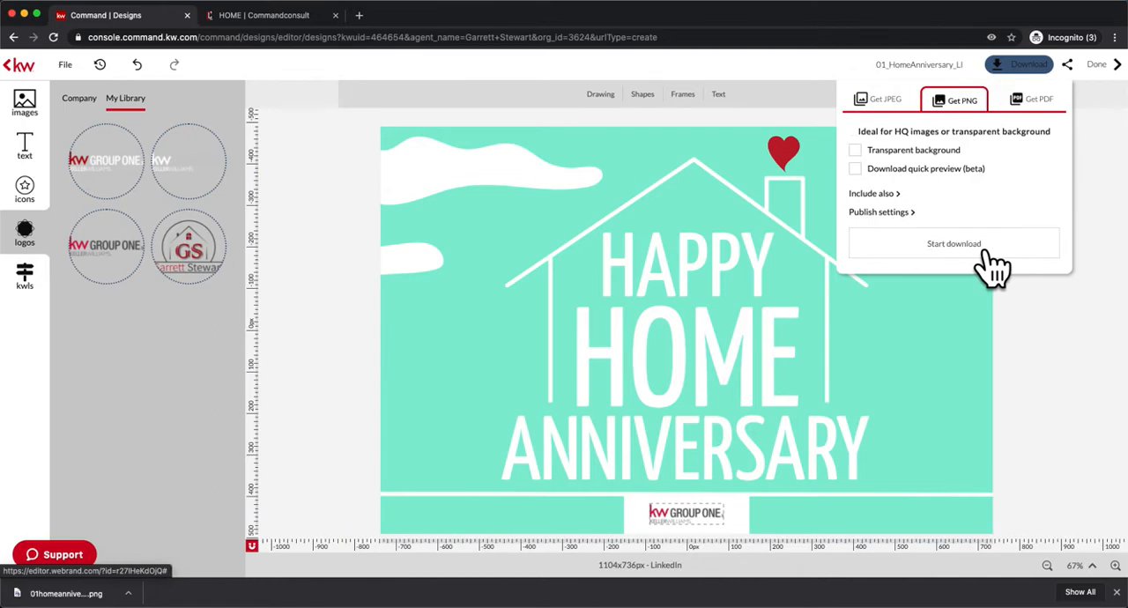
pyautogui.click(953, 244)
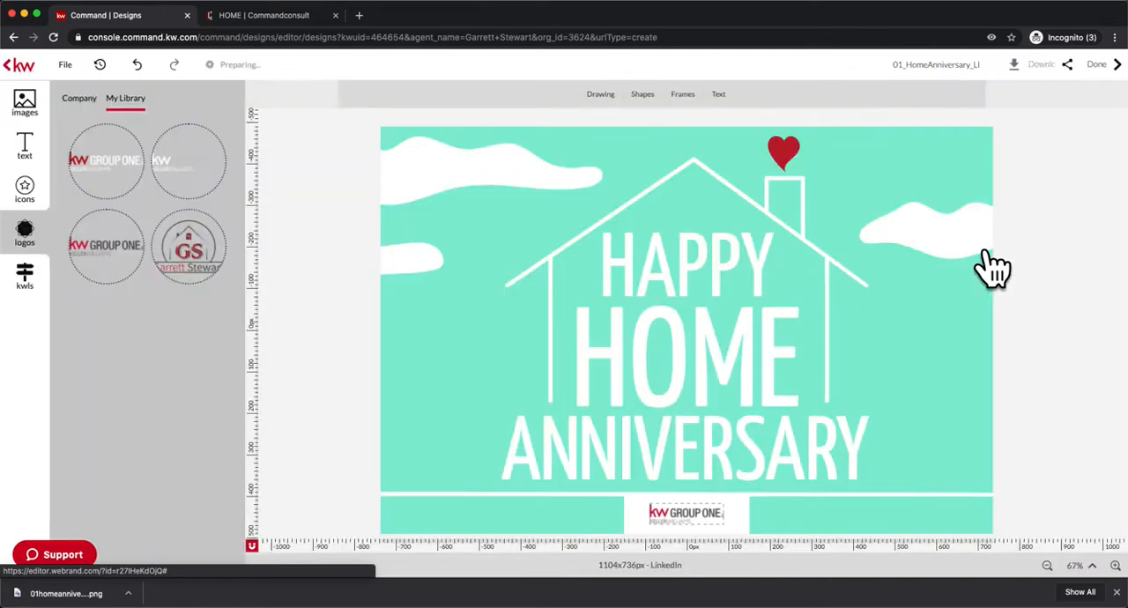
pyautogui.click(1117, 592)
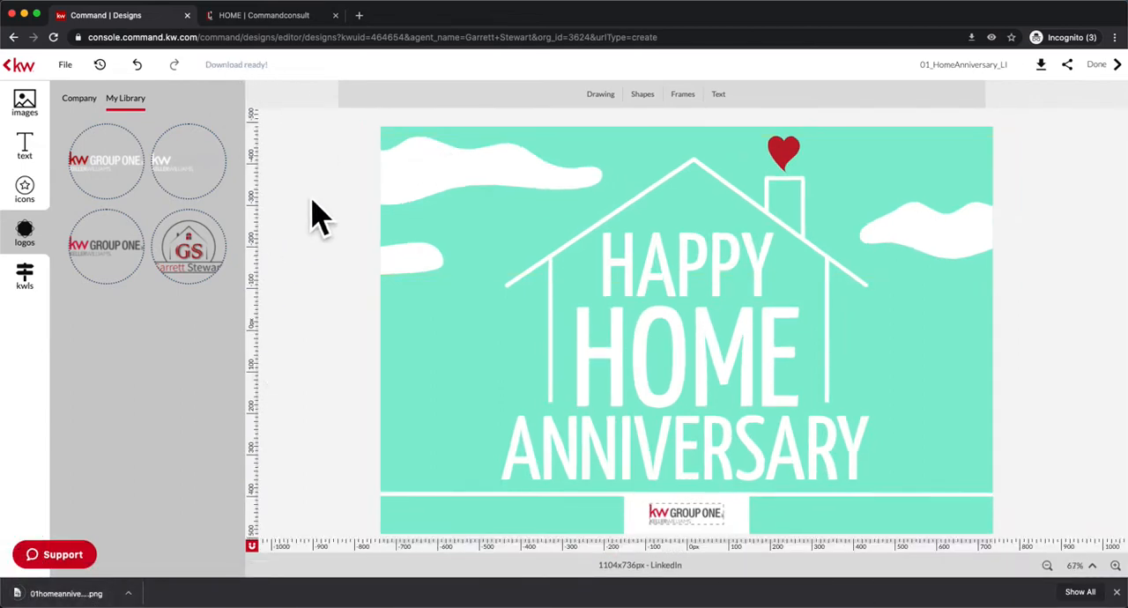
# Return to the template library and open the 01_Celebration_PC template from the Client Love Standard Postcards.
pyautogui.click(30, 81)
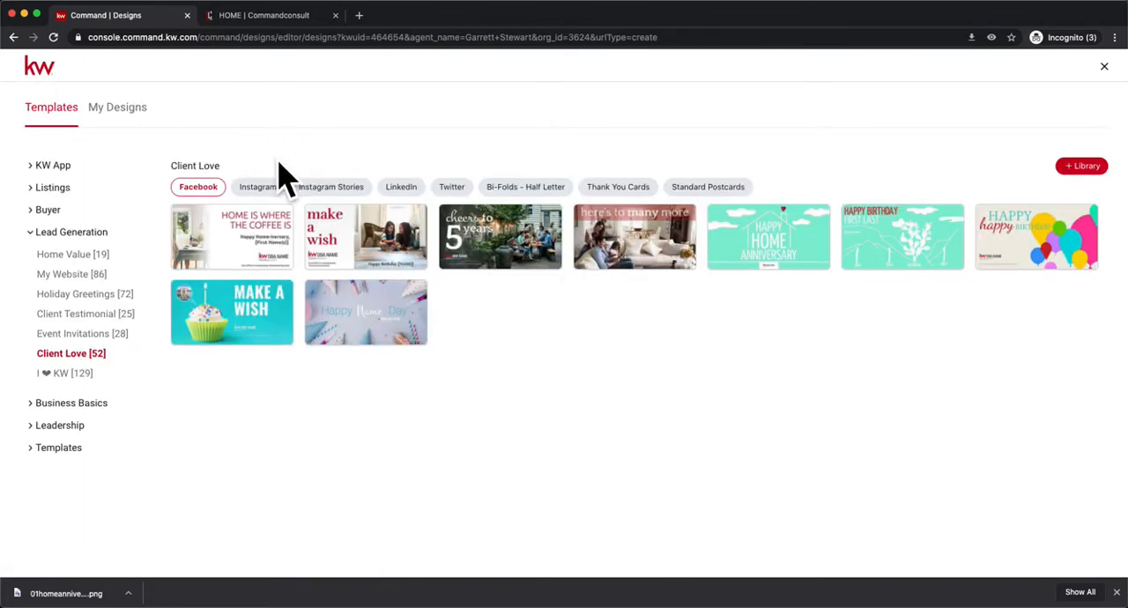
pyautogui.click(709, 187)
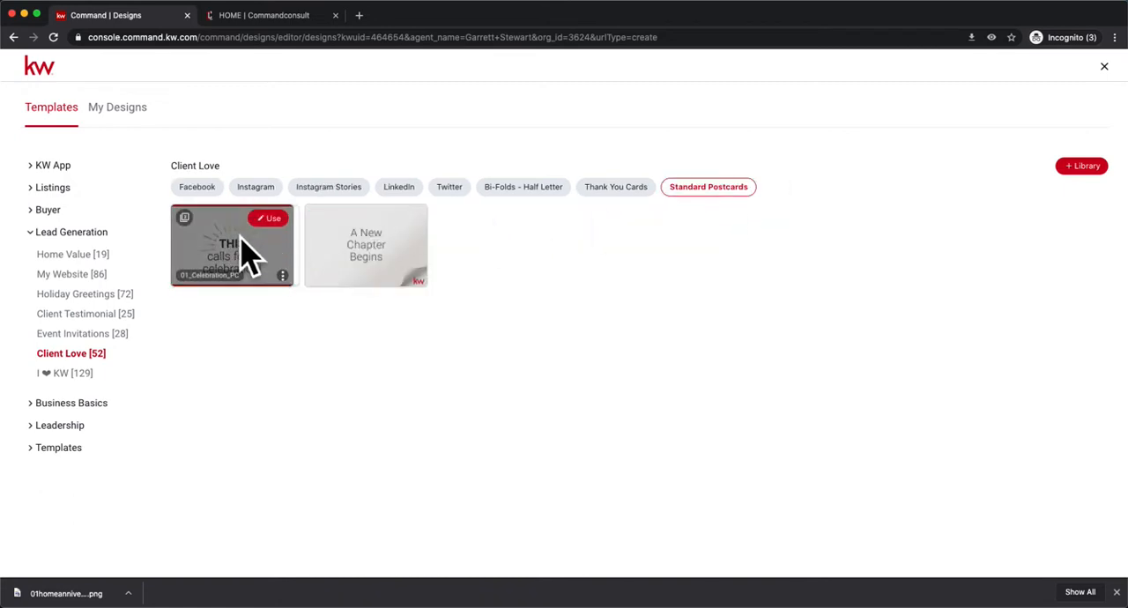
pyautogui.click(303, 238)
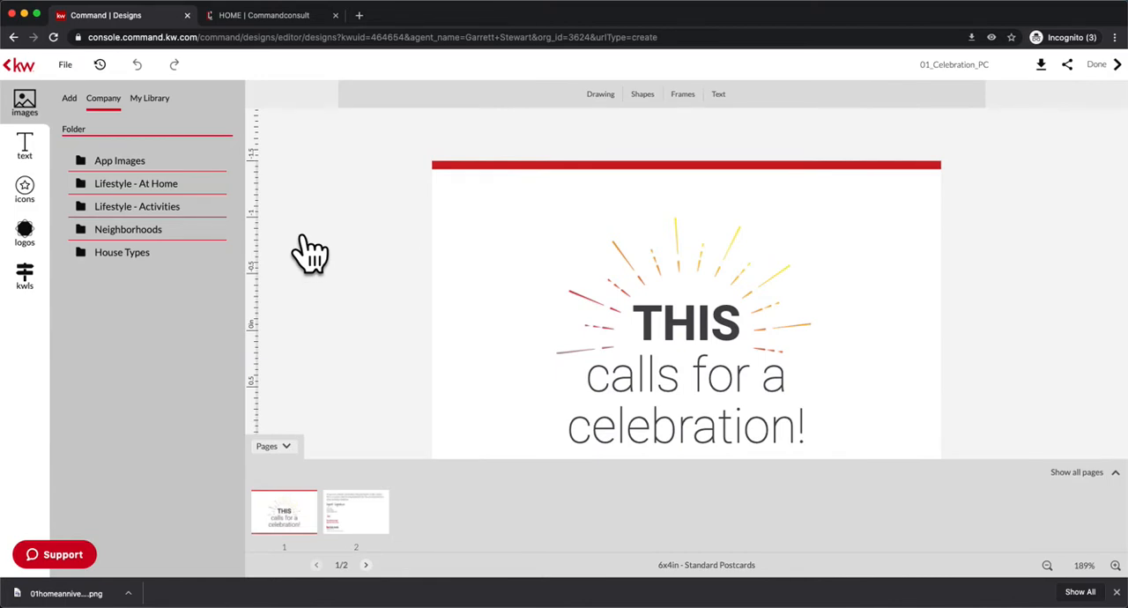
# Hide the page thumbnails and delete all elements from the postcard's first page, including the image placeholder.
pyautogui.click(301, 457)
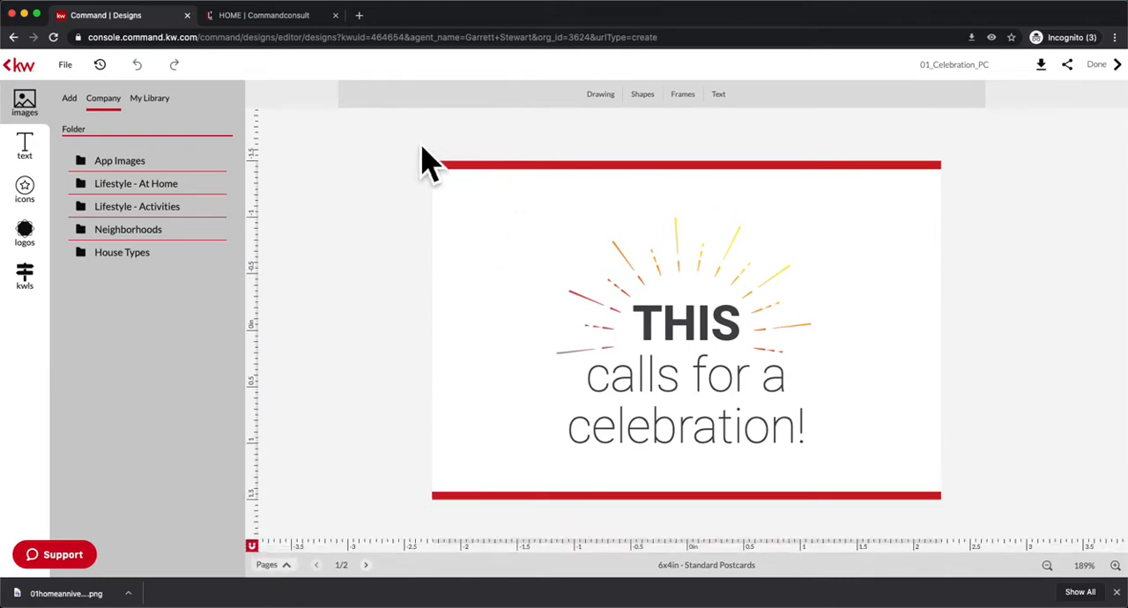
pyautogui.moveTo(411, 137); pyautogui.dragTo(1062, 540)
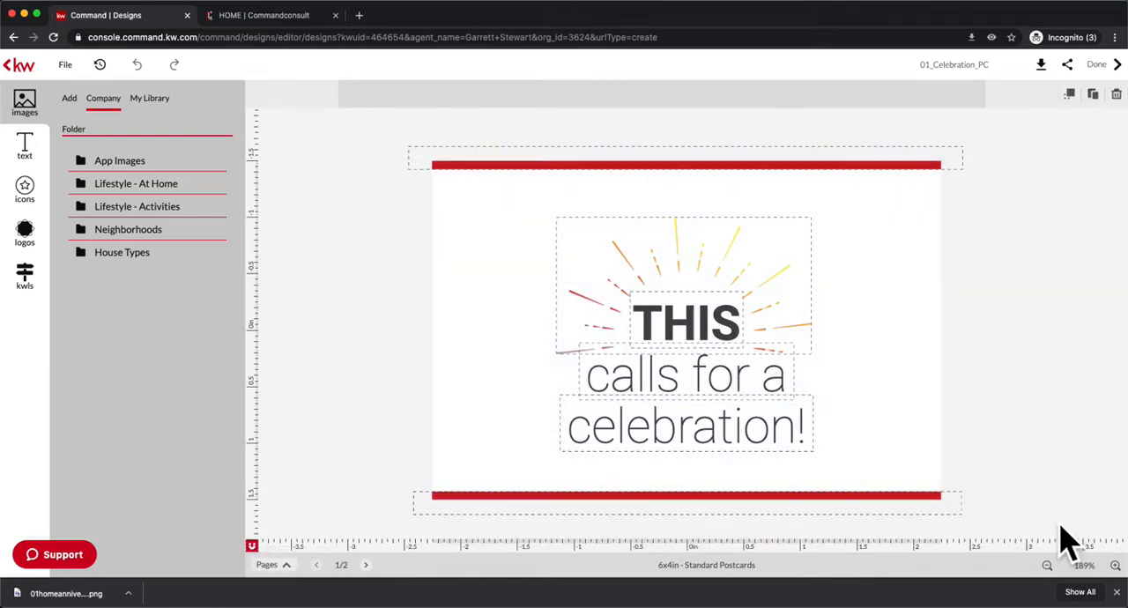
pyautogui.press('BackSpace')
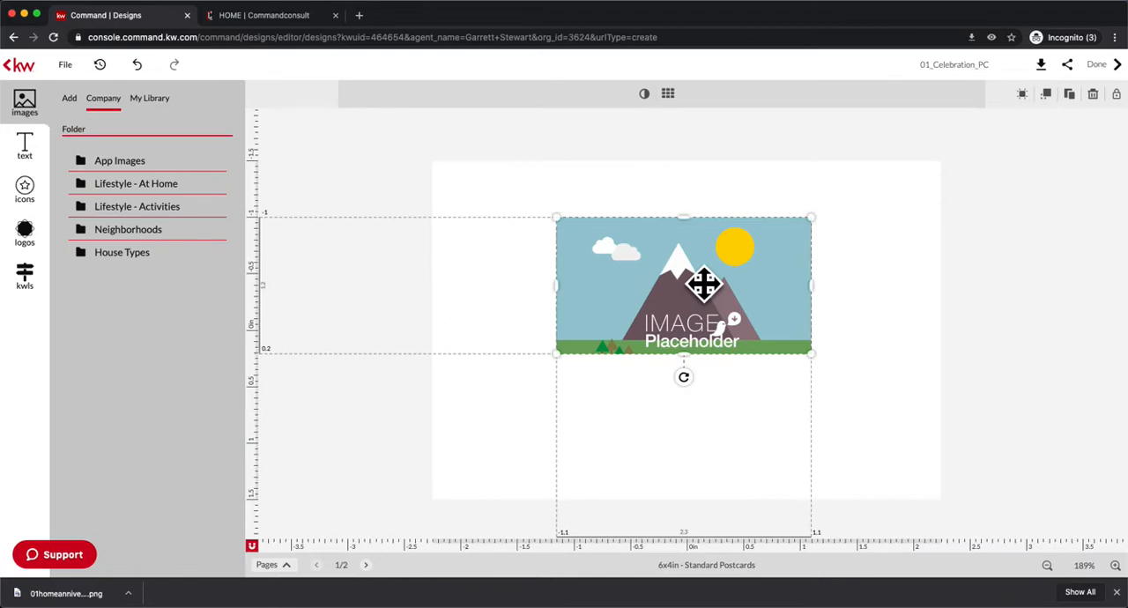
pyautogui.press('BackSpace')
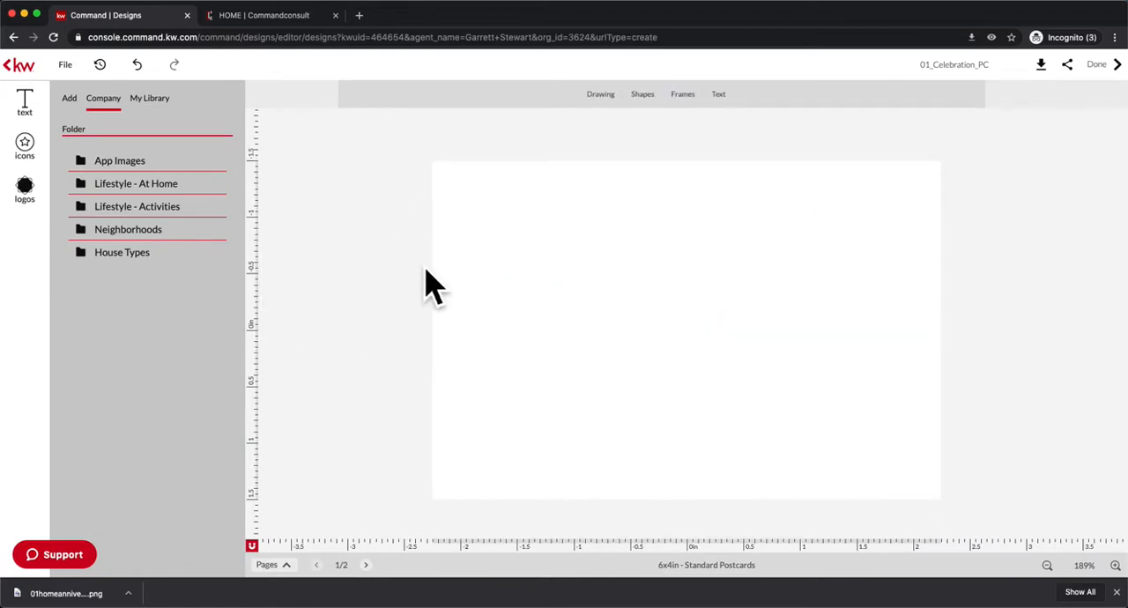
# Upload the downloaded home anniversary PNG and place it as the background of the postcard's first page.
pyautogui.click(668, 331)
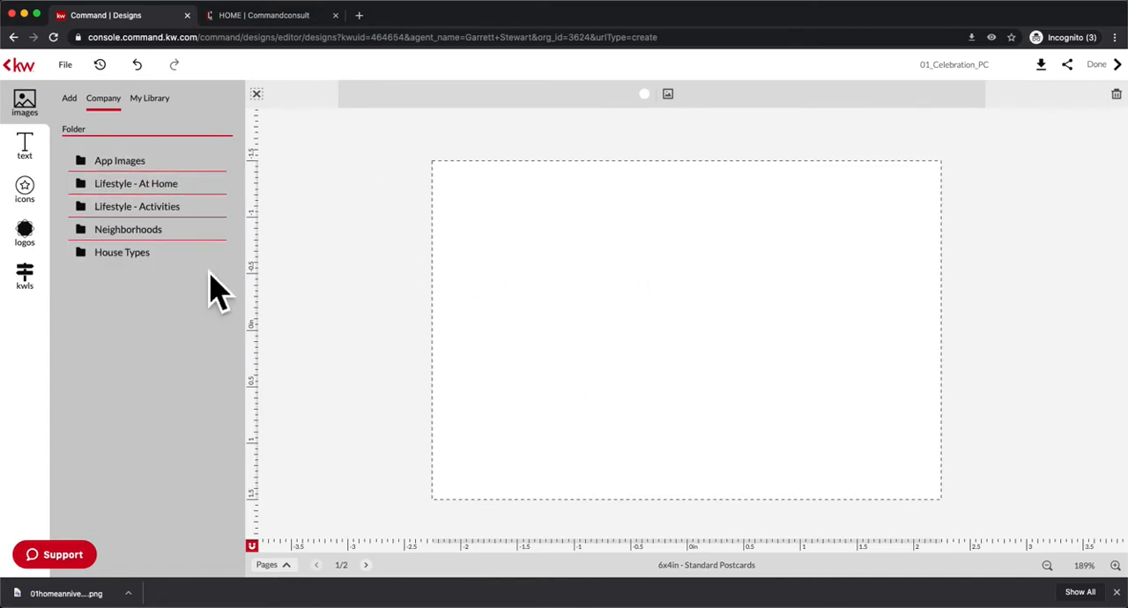
pyautogui.click(69, 98)
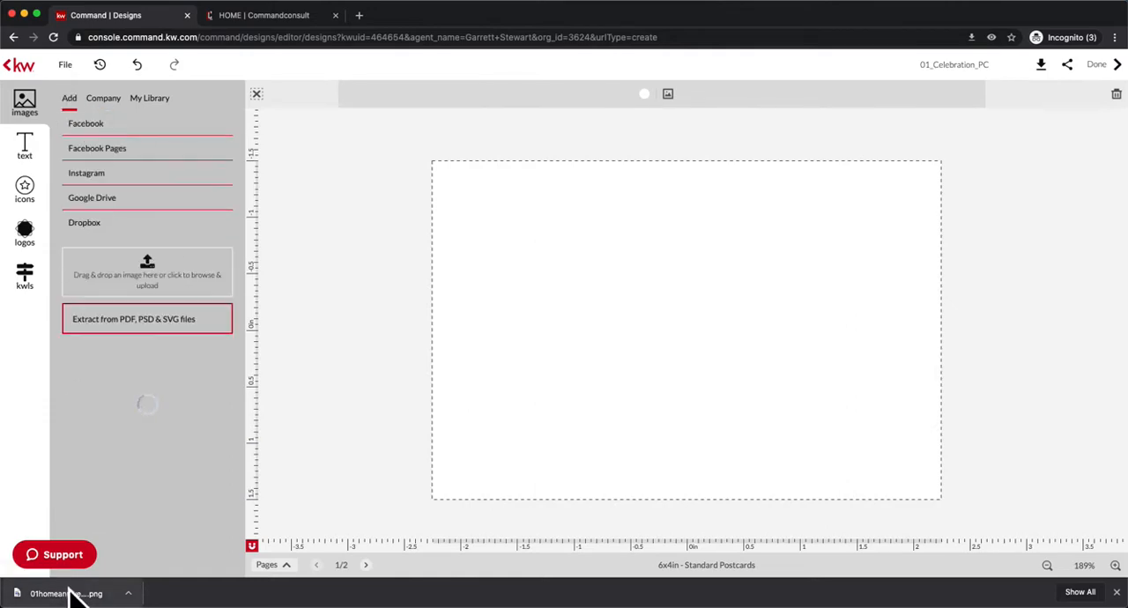
pyautogui.moveTo(66, 595); pyautogui.dragTo(159, 295)
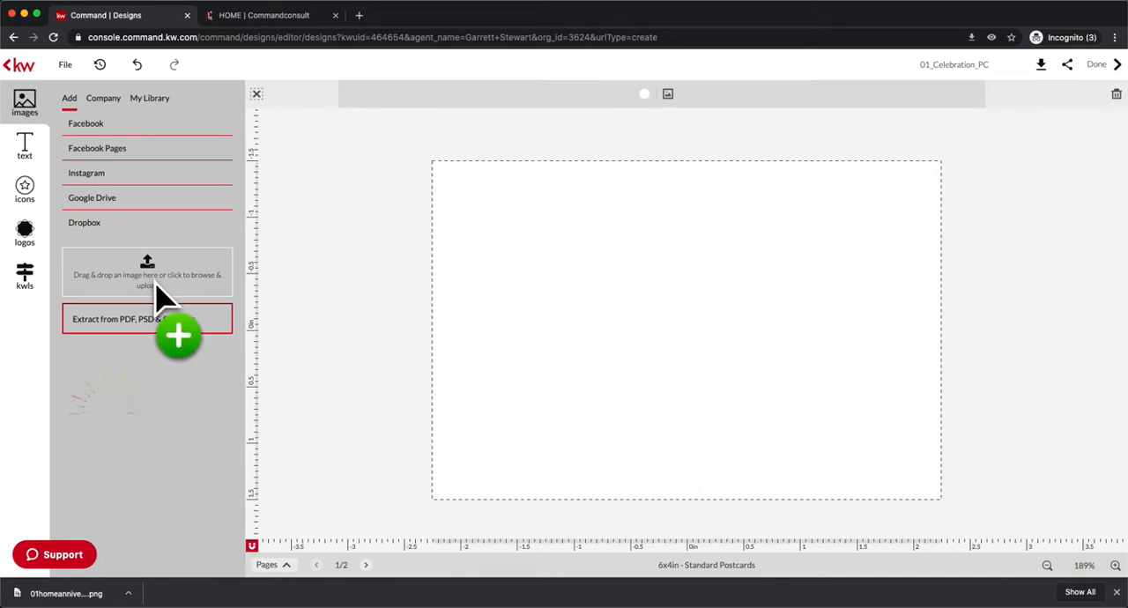
pyautogui.moveTo(156, 296); pyautogui.dragTo(154, 296)
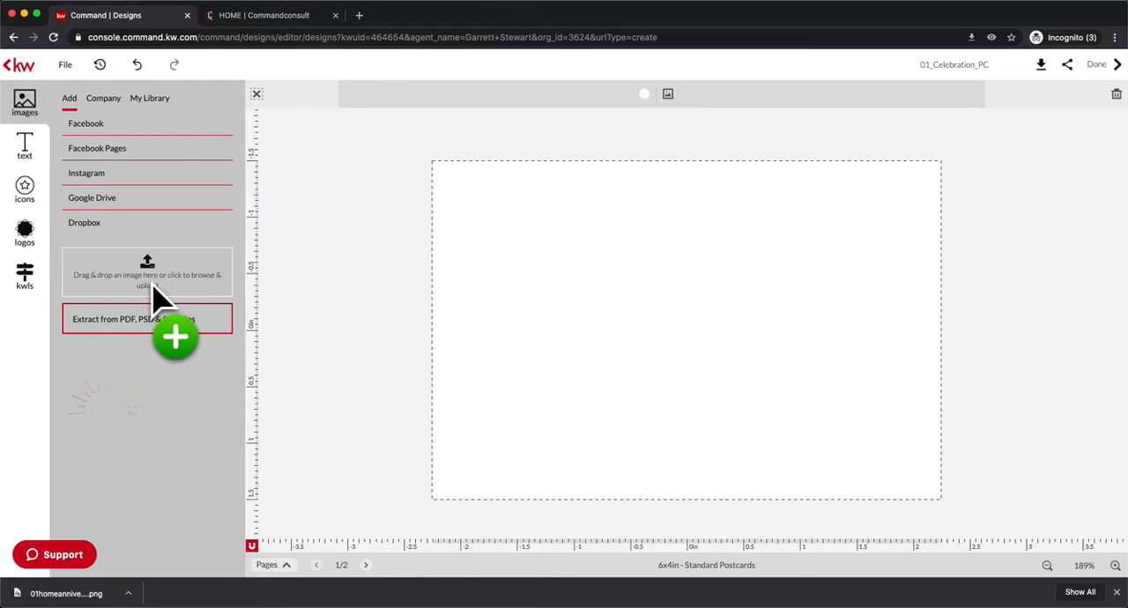
pyautogui.moveTo(155, 300); pyautogui.dragTo(164, 305)
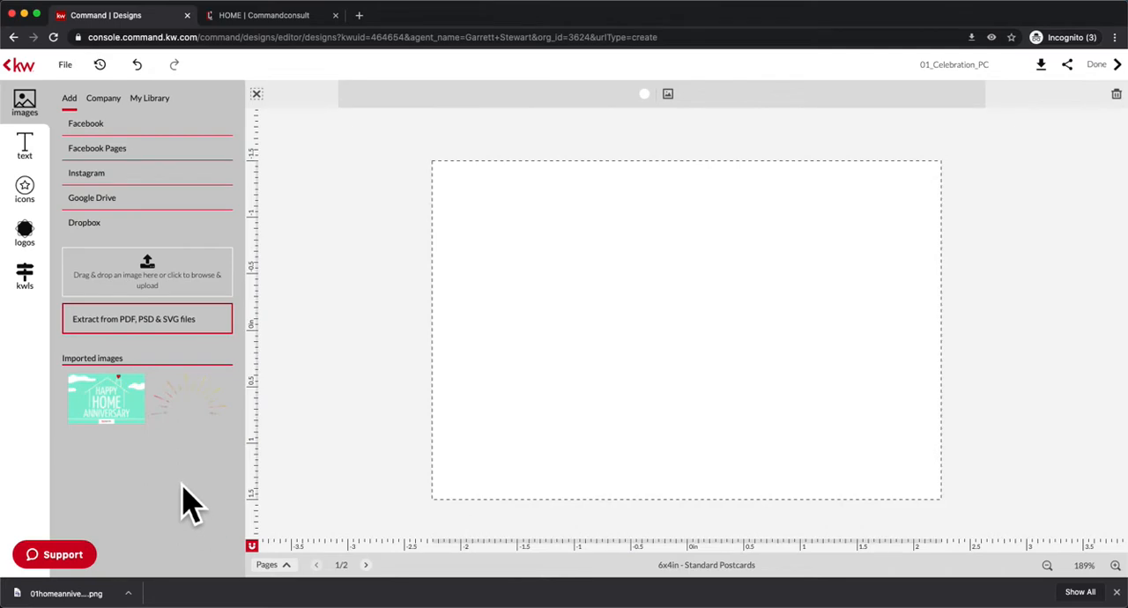
pyautogui.moveTo(151, 430)
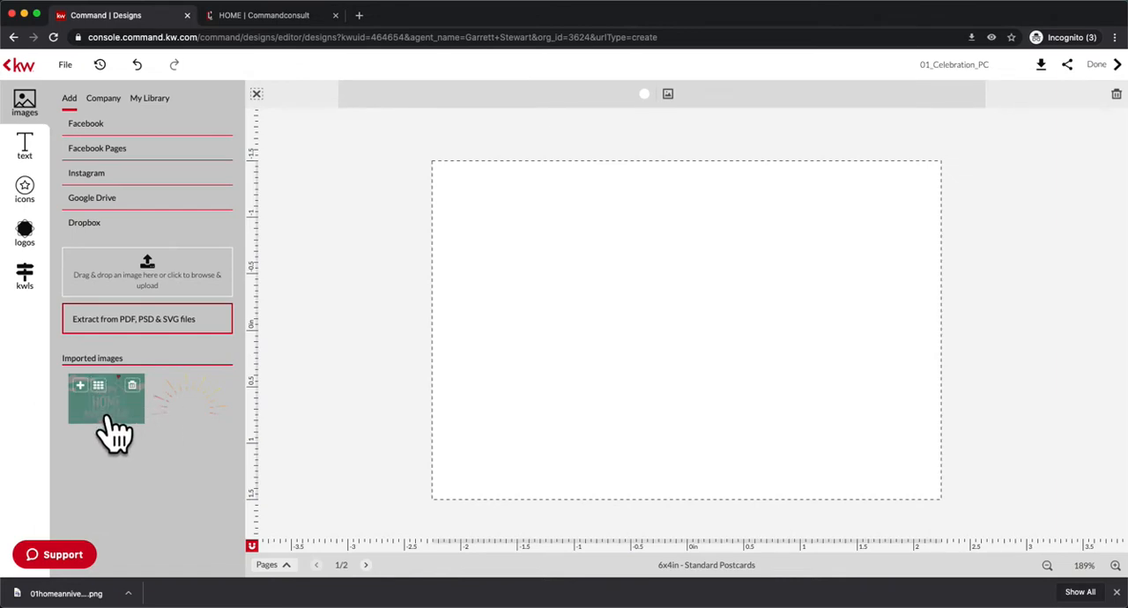
pyautogui.click(126, 406)
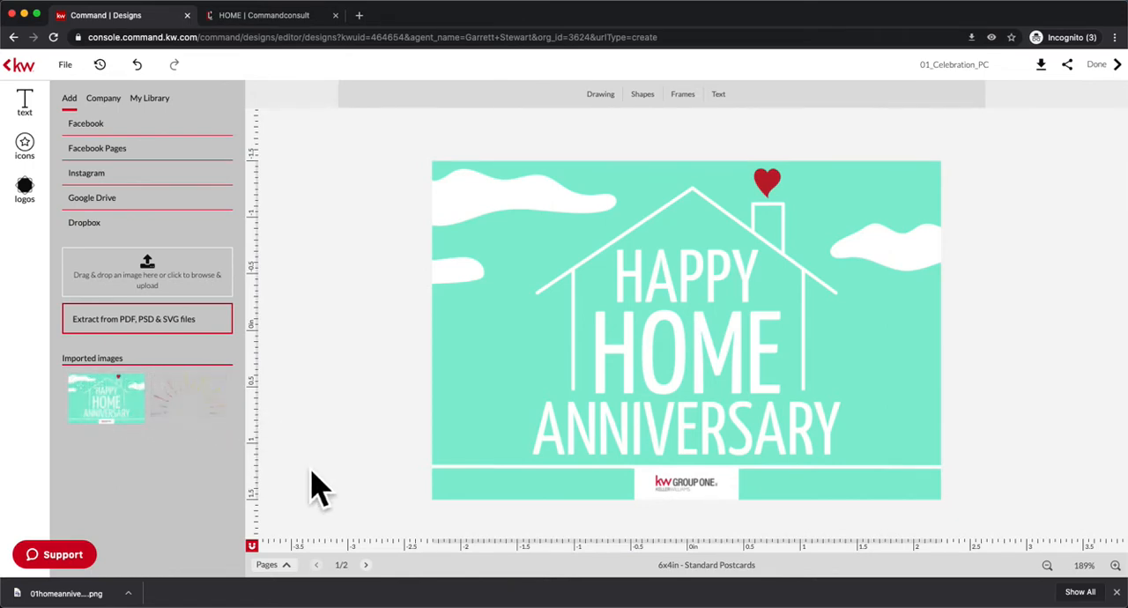
# View the postcard's second page and return to the first page.
pyautogui.click(393, 582)
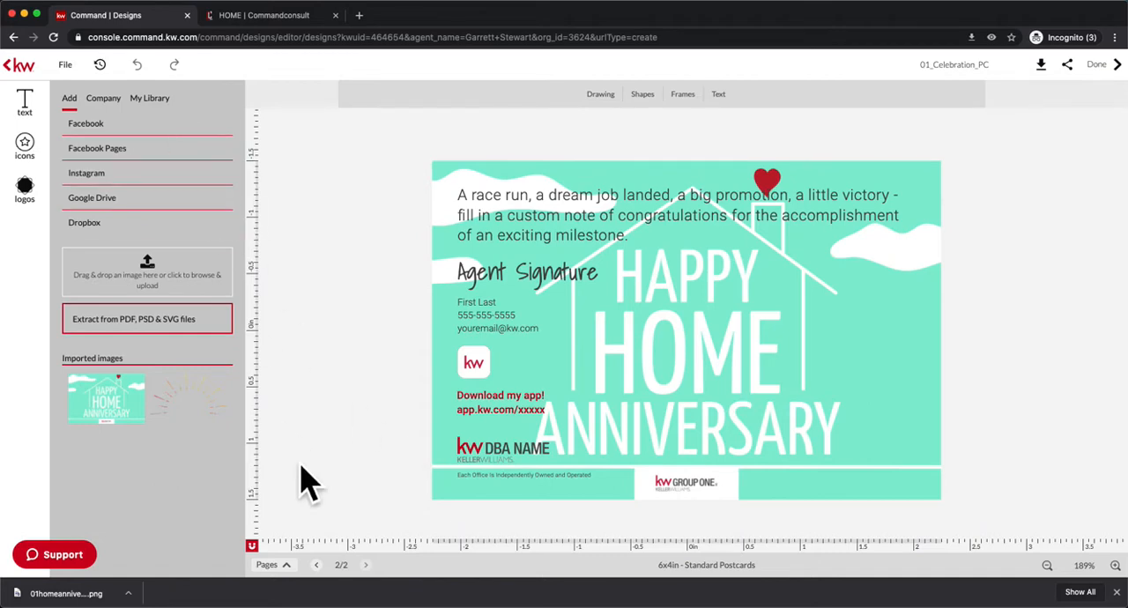
pyautogui.click(342, 583)
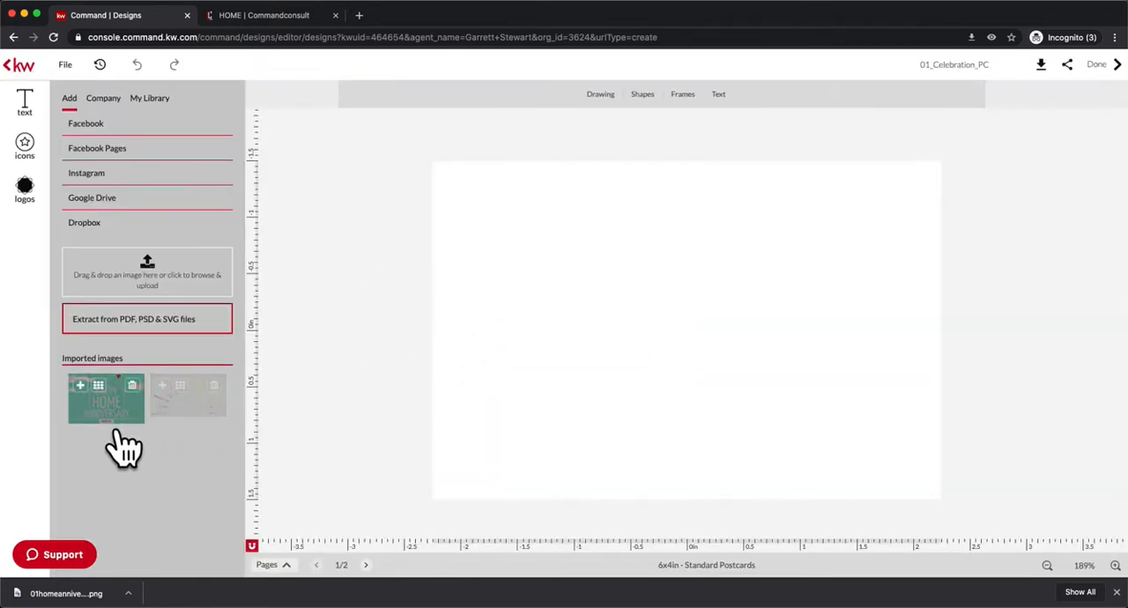
pyautogui.click(116, 432)
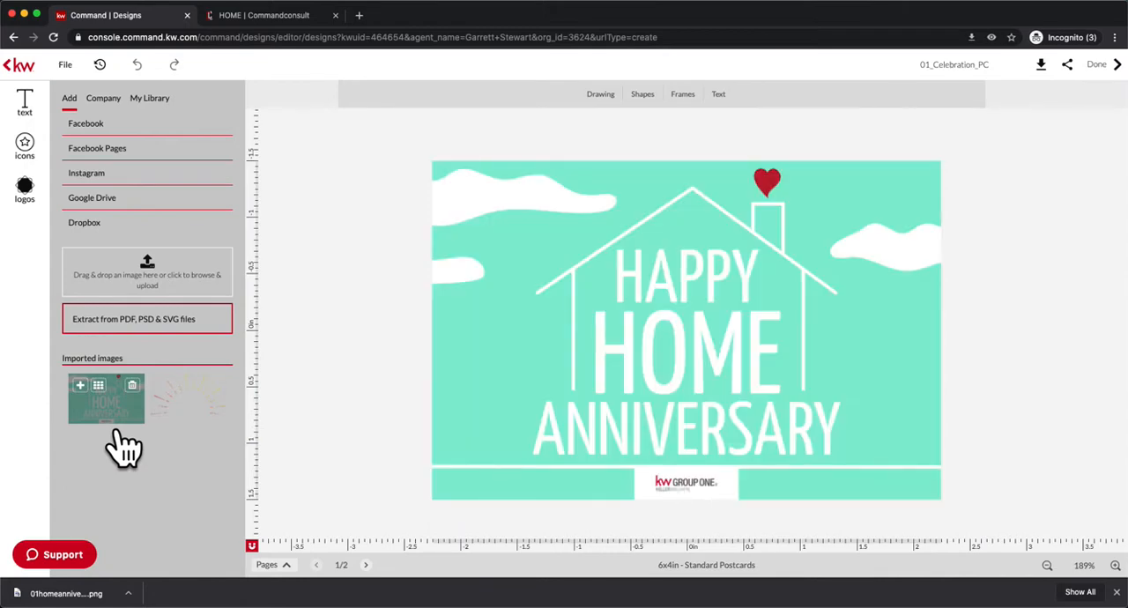
# Close the browser's downloads bar and leave the postcard design for the template library.
pyautogui.click(1117, 592)
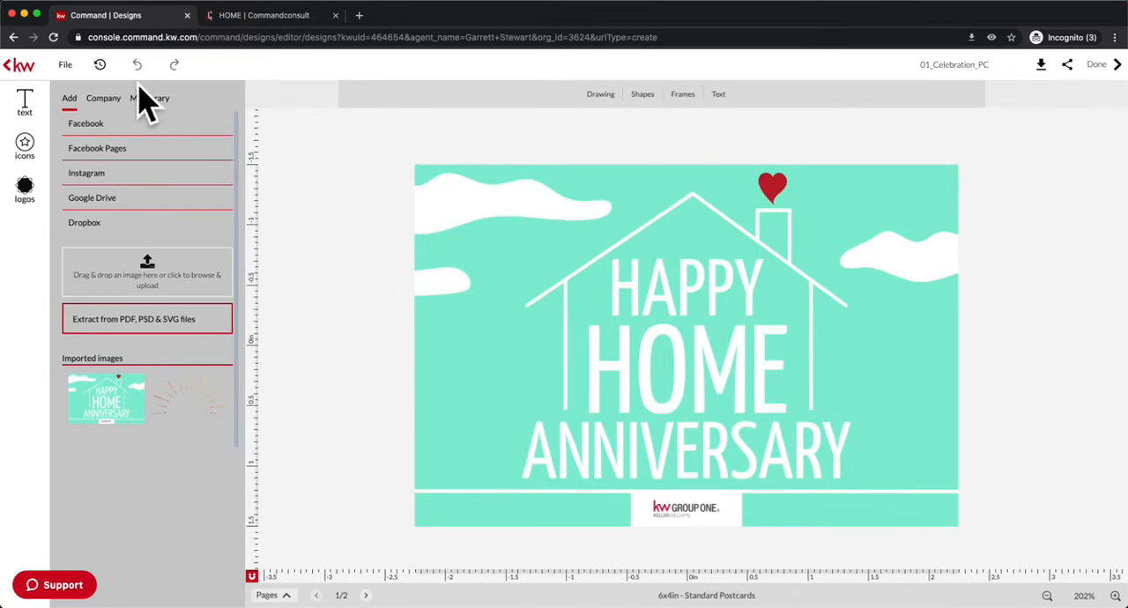
pyautogui.click(33, 87)
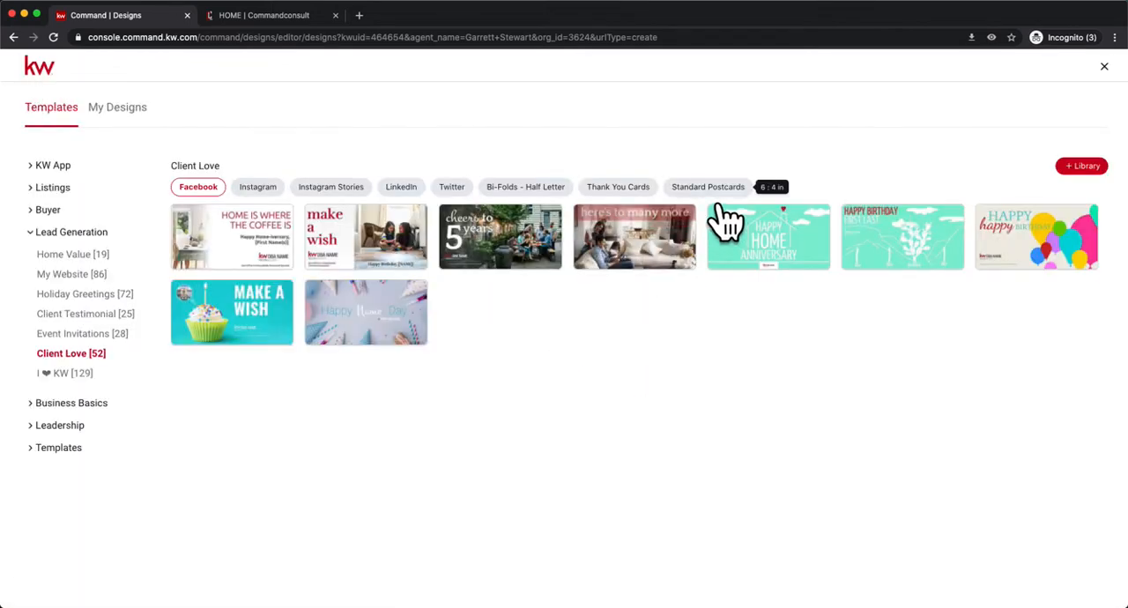
# Open the "THIS calls for a celebration!" standard postcard template and delete all first-page elements, including the image placeholder.
pyautogui.click(711, 187)
pyautogui.click(298, 257)
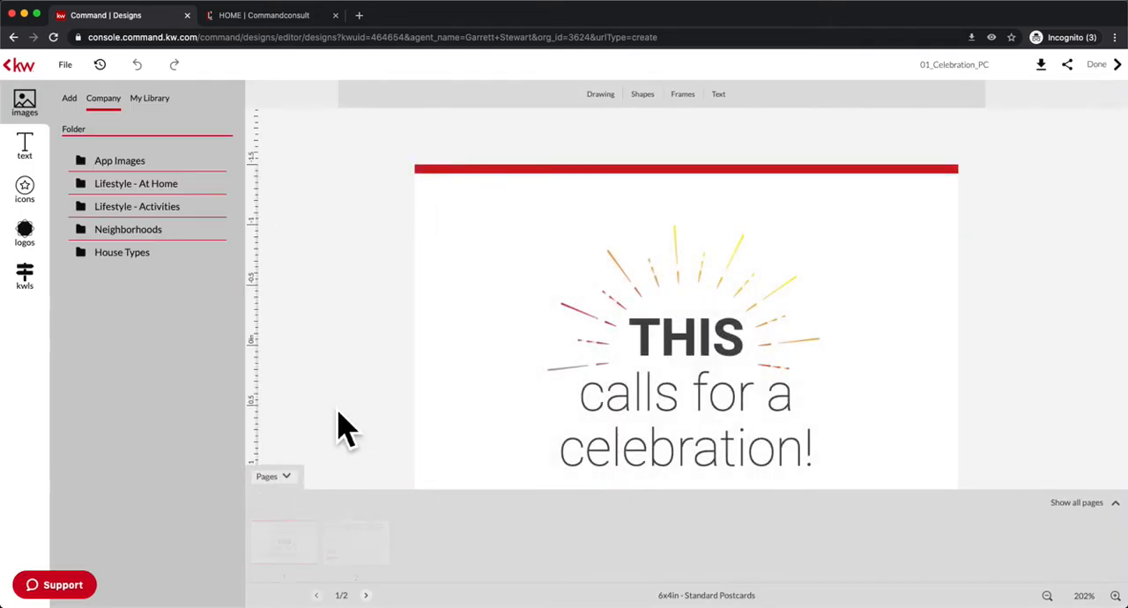
pyautogui.moveTo(377, 139); pyautogui.dragTo(1053, 565)
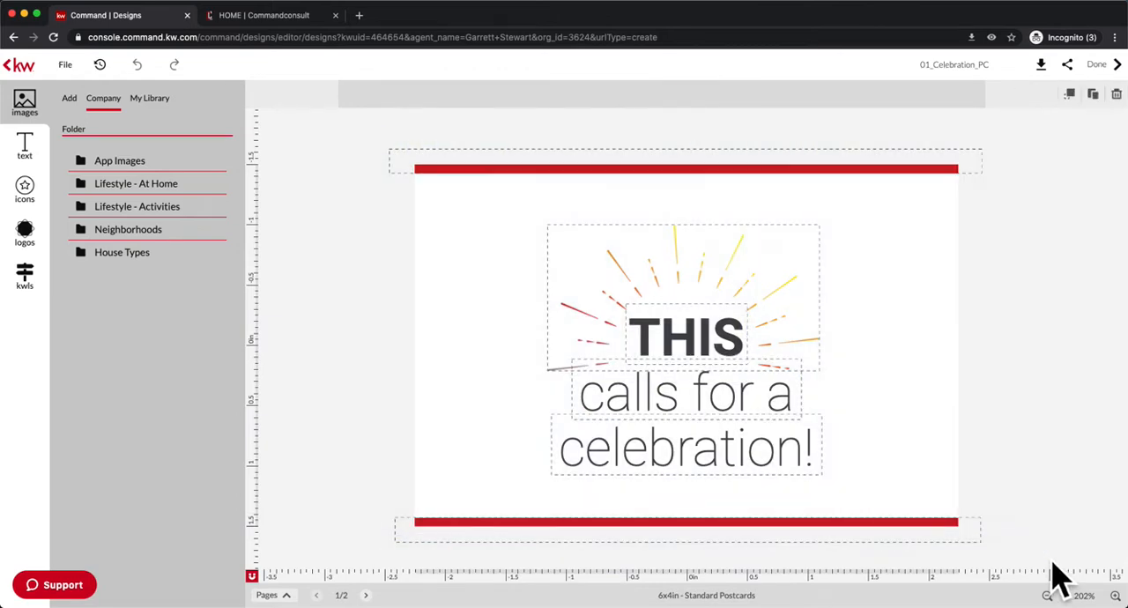
pyautogui.press('Delete')
pyautogui.click(750, 310)
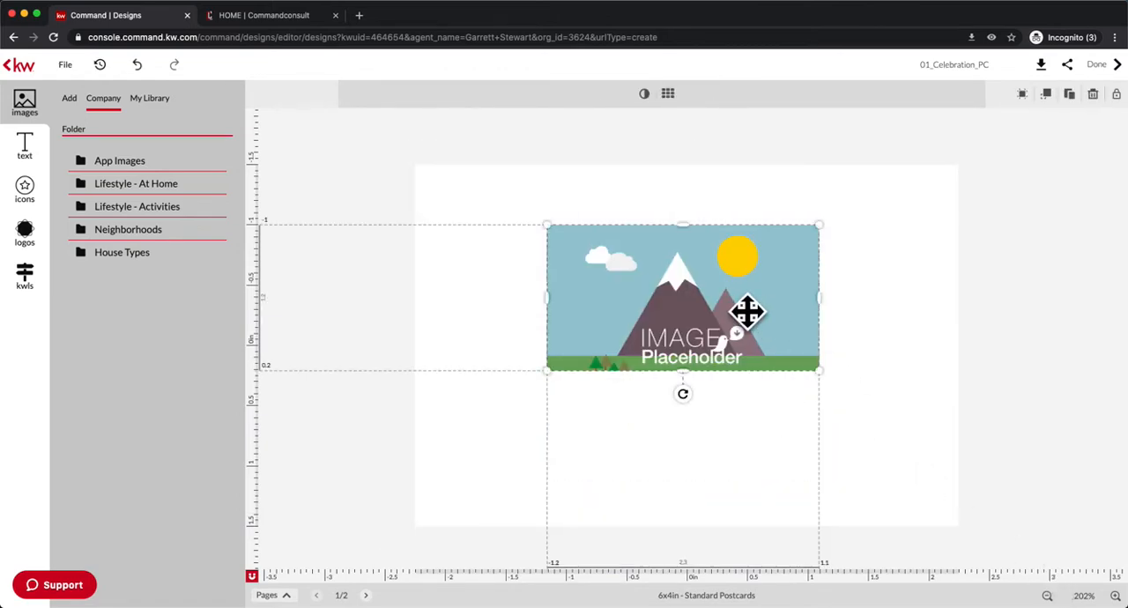
pyautogui.press('Delete')
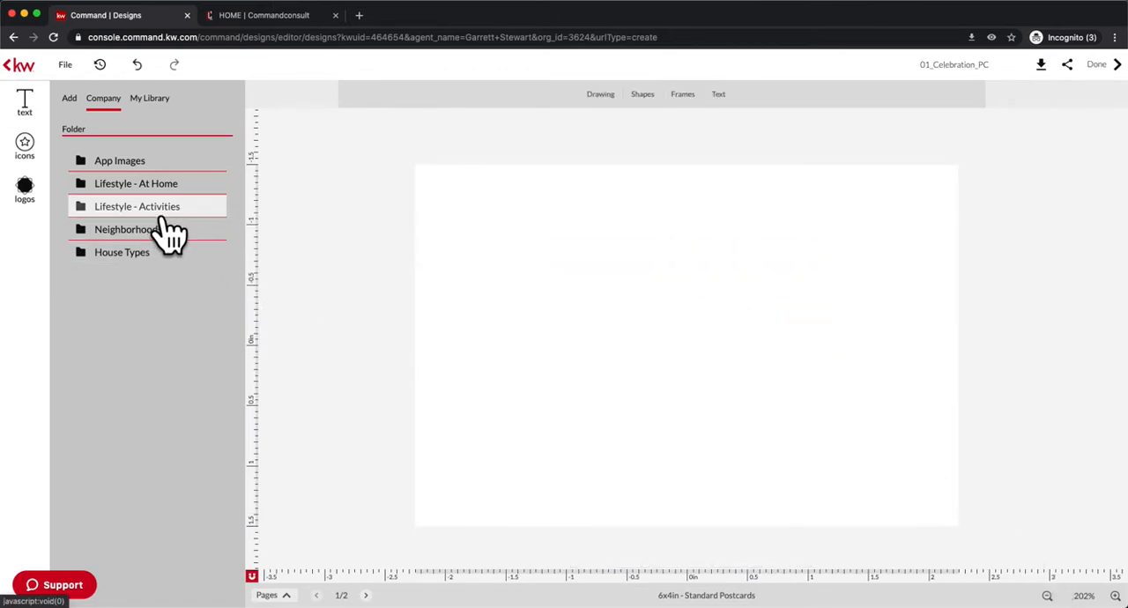
# Insert the imported Happy Home Anniversary image onto the postcard's blank first page.
pyautogui.click(639, 372)
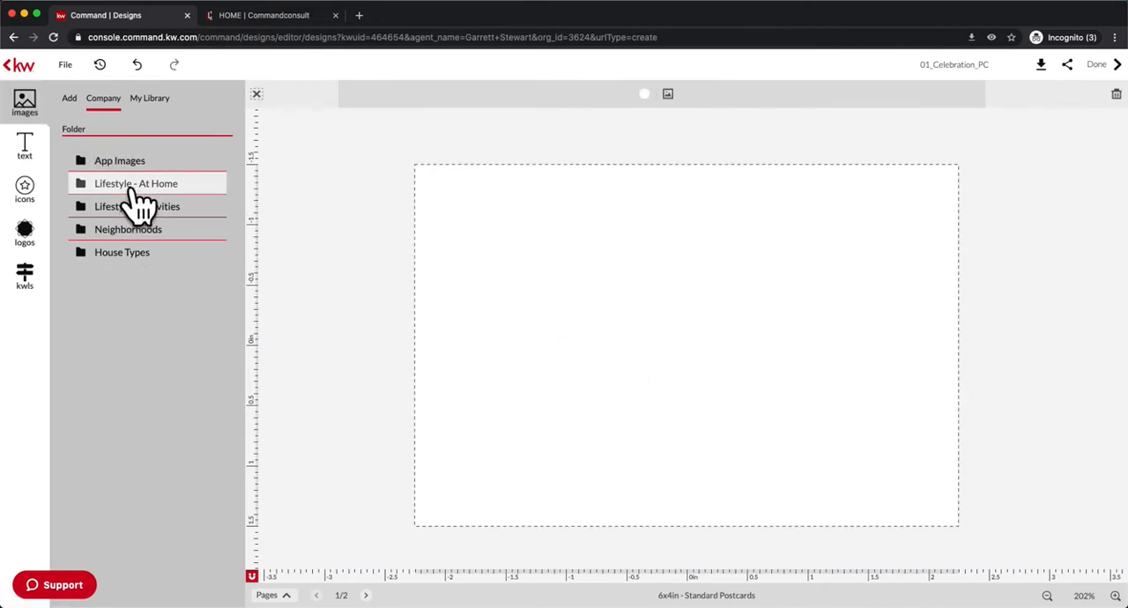
pyautogui.click(73, 100)
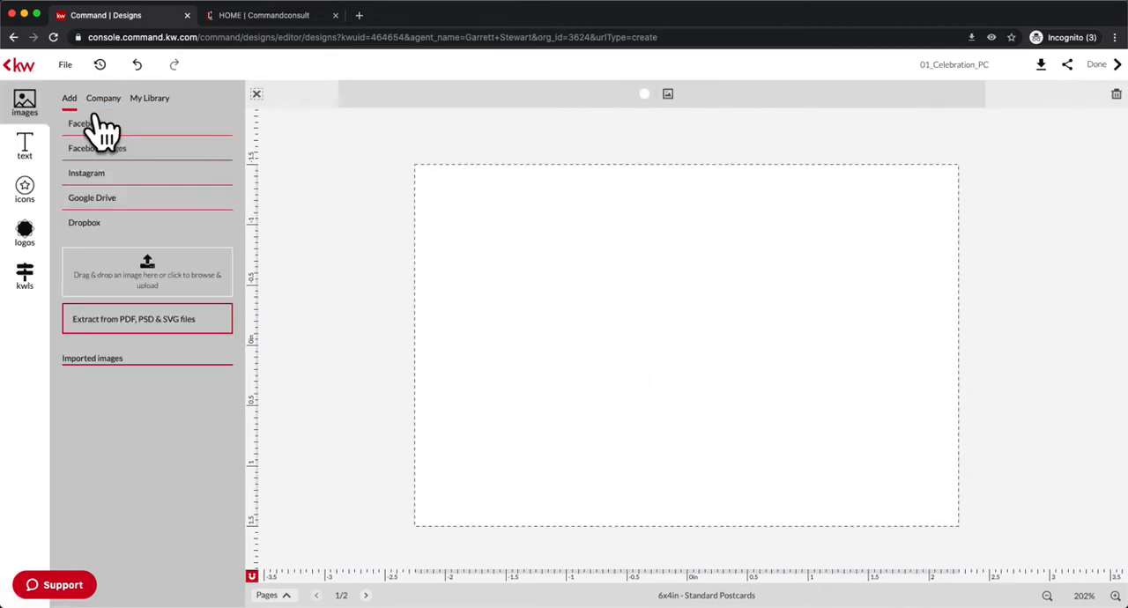
pyautogui.moveTo(214, 410)
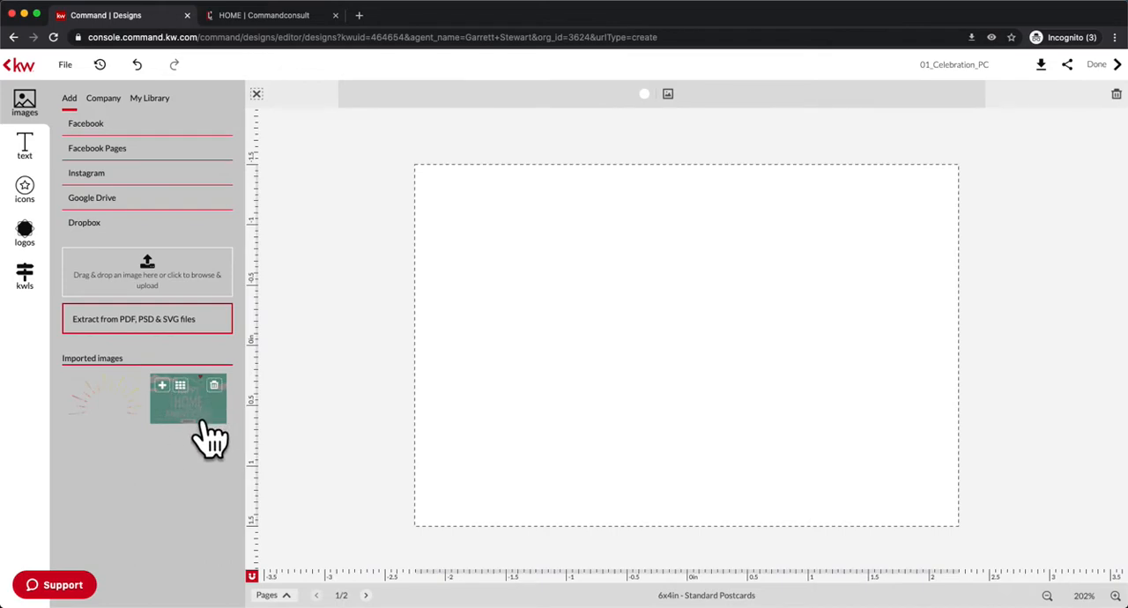
pyautogui.click(203, 423)
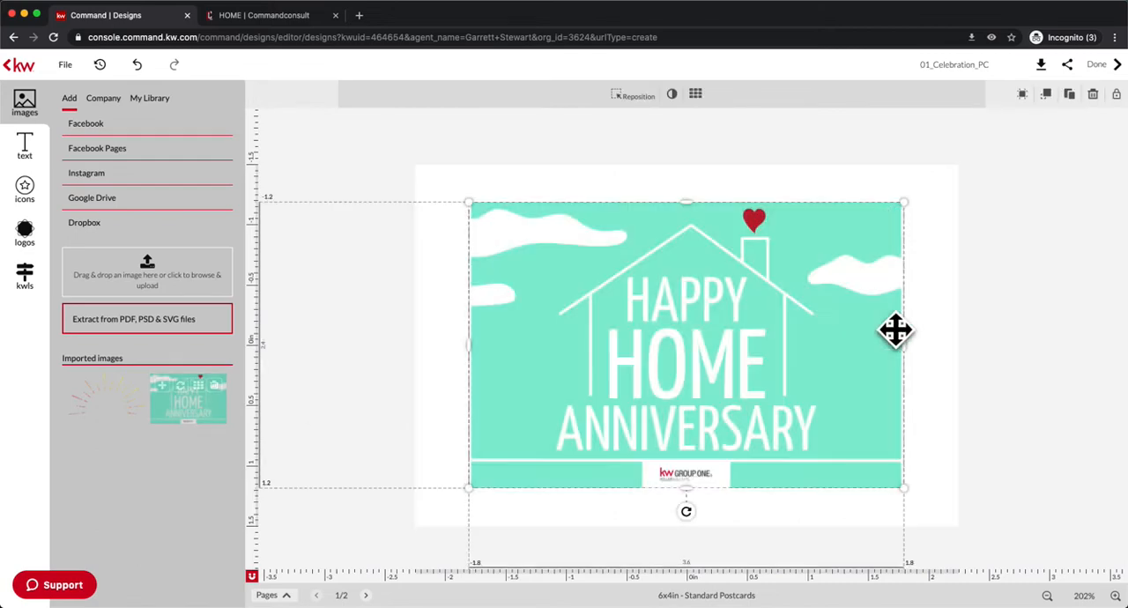
# Enlarge the anniversary image to about 4.6 in wide and centre it so it covers the whole first page.
pyautogui.moveTo(710, 355); pyautogui.dragTo(655, 318)
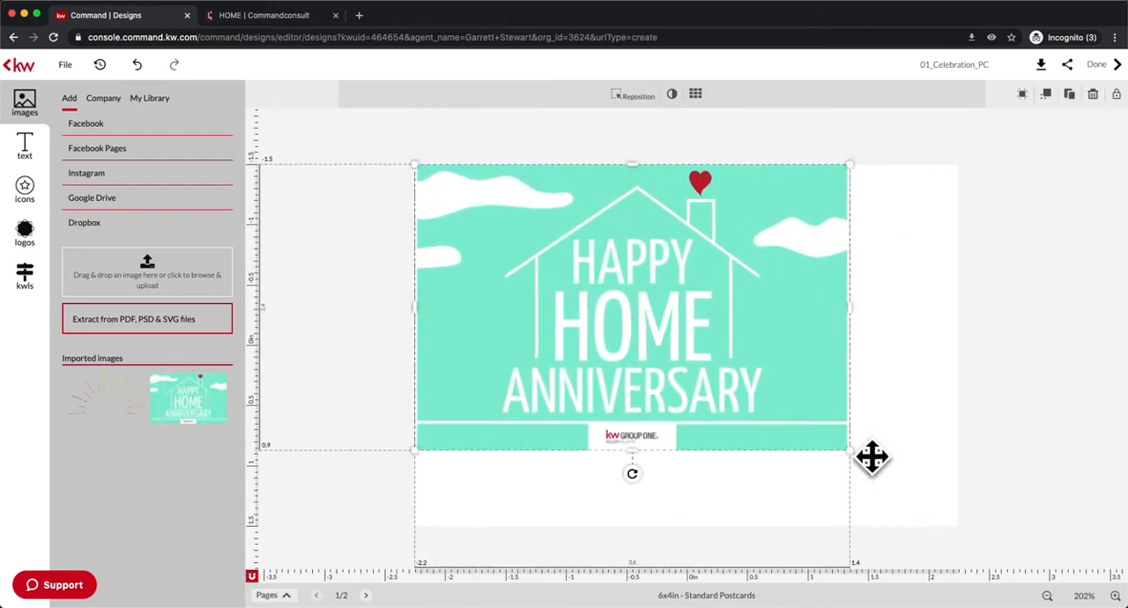
pyautogui.moveTo(876, 476); pyautogui.dragTo(977, 542)
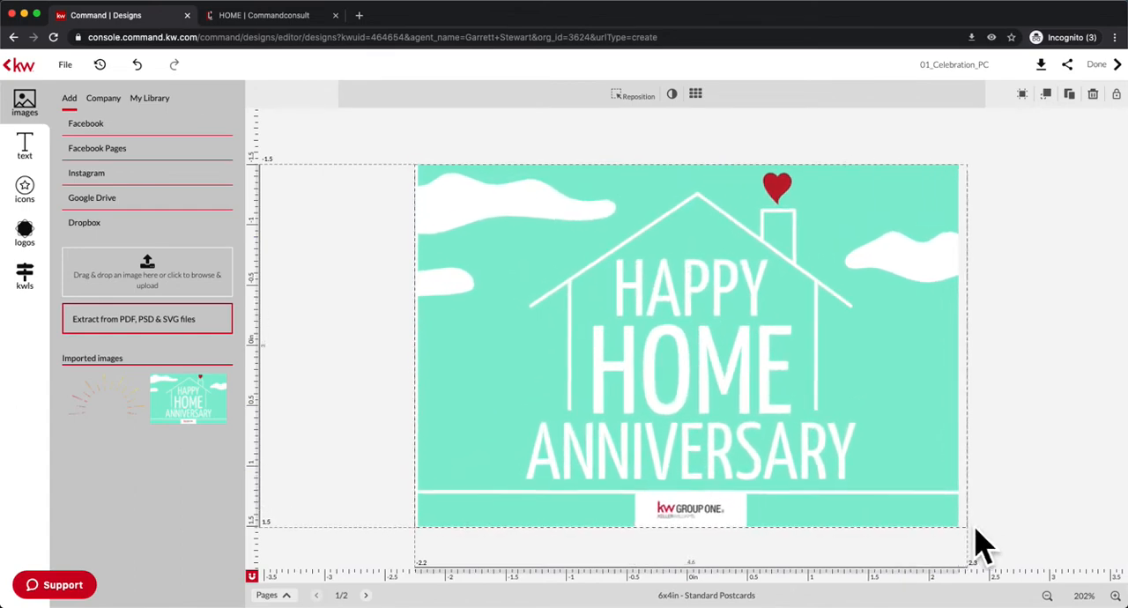
pyautogui.moveTo(838, 417); pyautogui.dragTo(835, 416)
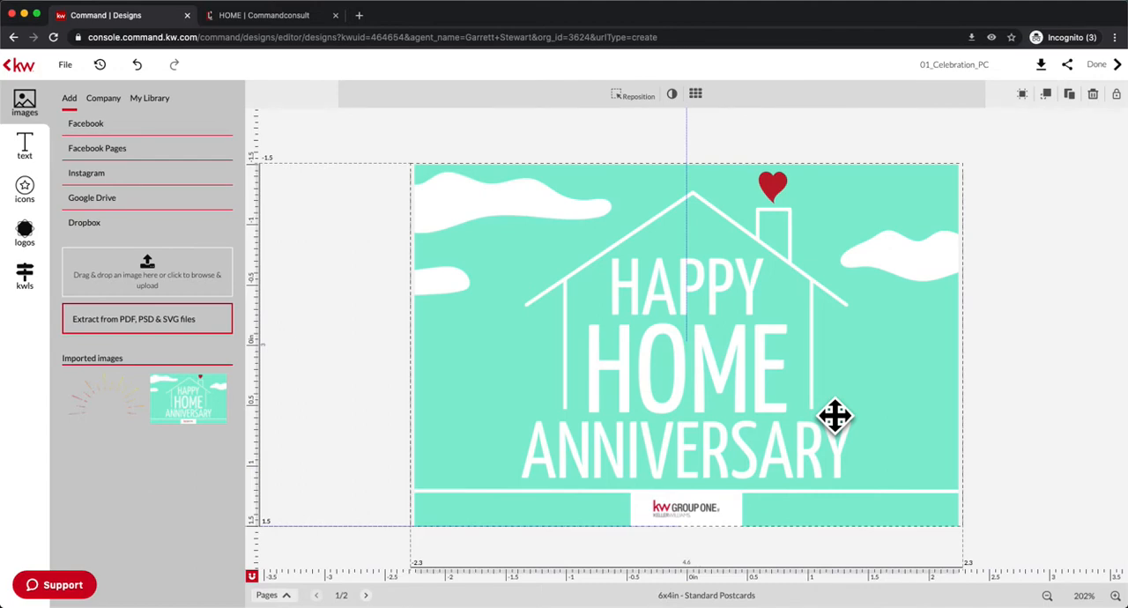
pyautogui.moveTo(835, 416); pyautogui.dragTo(835, 416)
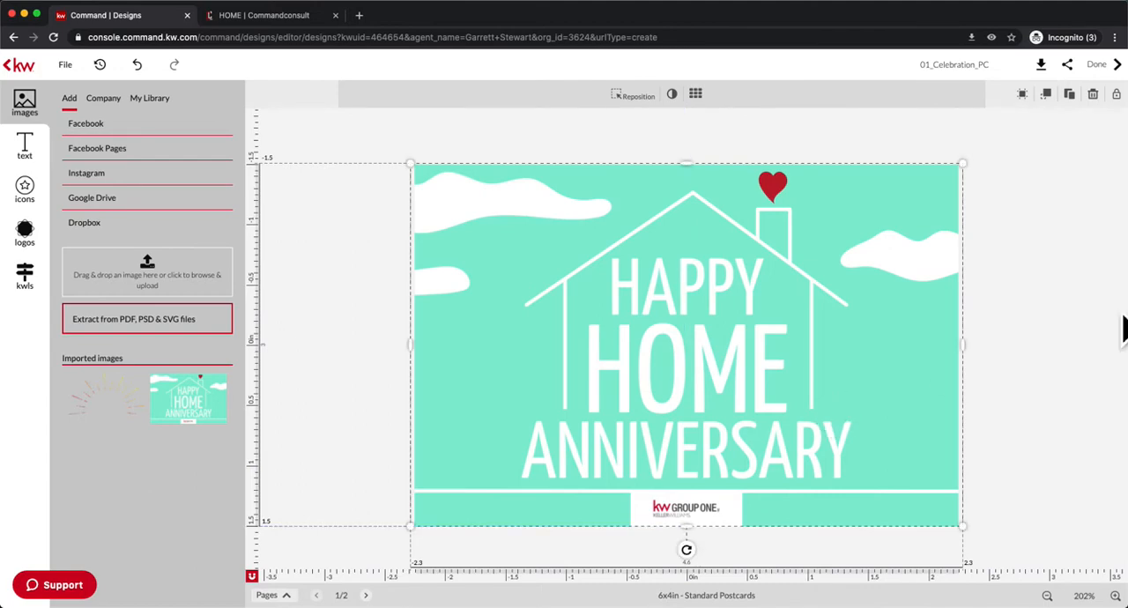
pyautogui.click(1081, 328)
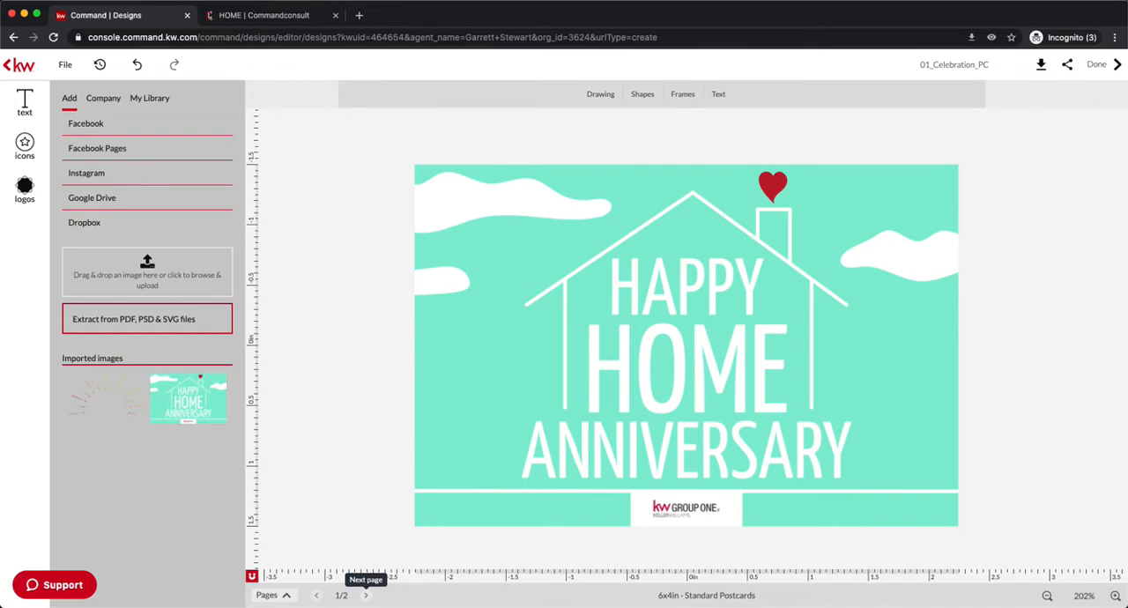
# Replace the placeholder message on the postcard's second page with "Congrats on another year in your home!".
pyautogui.click(365, 595)
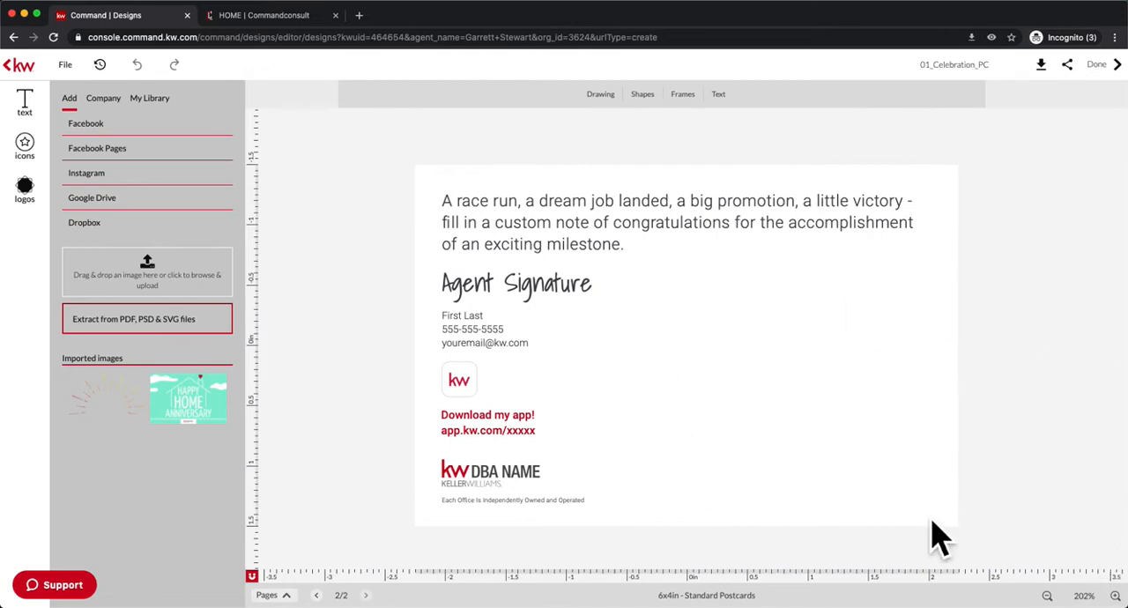
pyautogui.click(664, 254)
pyautogui.click(644, 258)
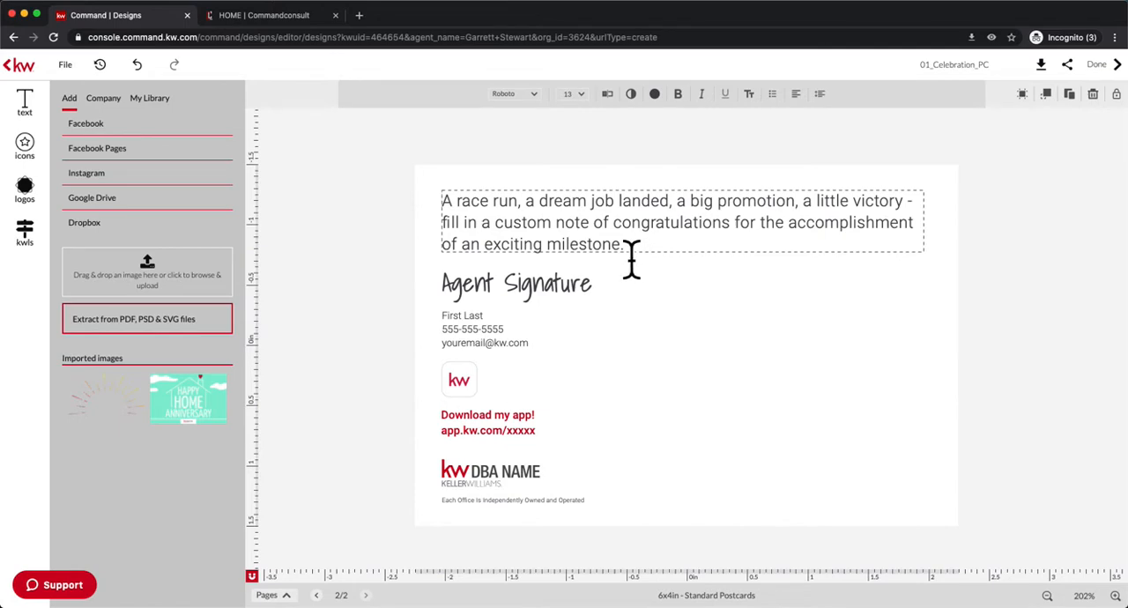
pyautogui.keyDown('shift'); pyautogui.click(573, 245); pyautogui.keyUp('shift')
pyautogui.keyDown('shift'); pyautogui.click(634, 254); pyautogui.keyUp('shift')
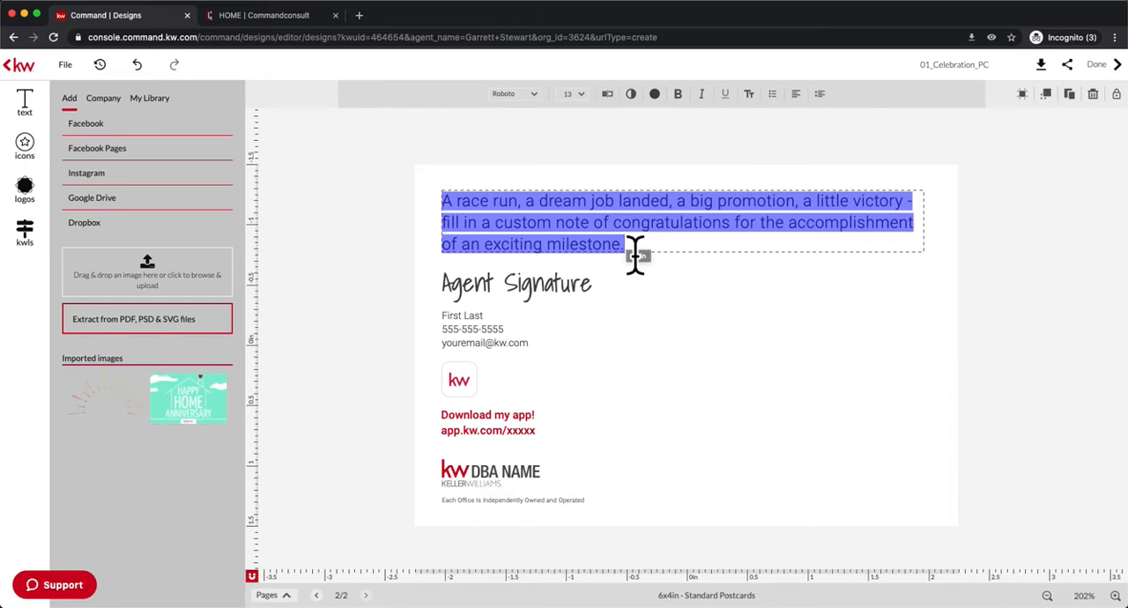
pyautogui.write('C')
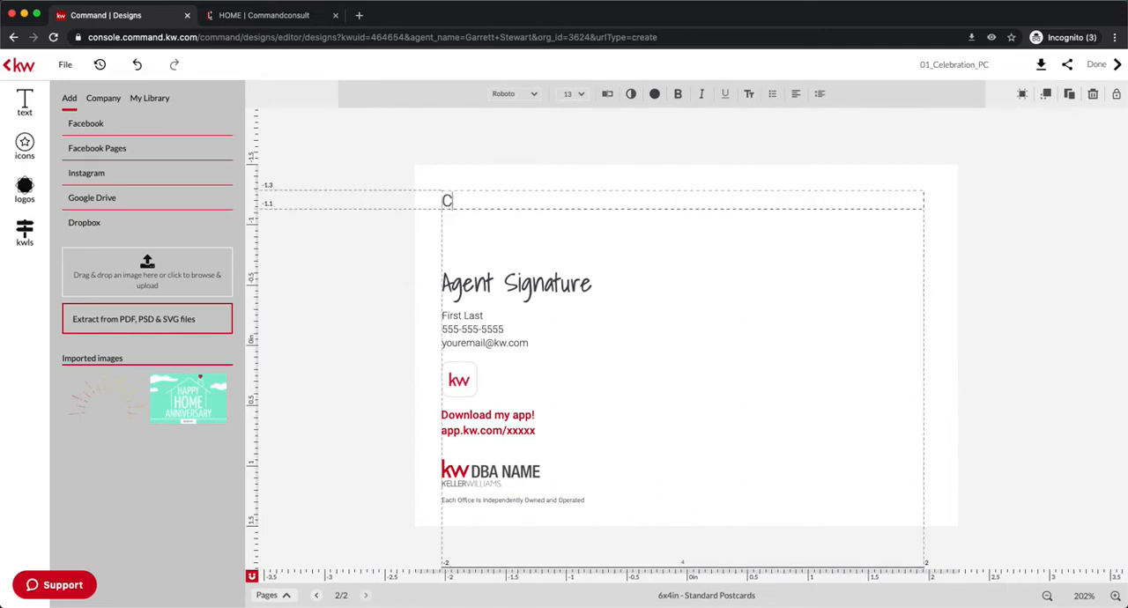
pyautogui.write('ongrats on a')
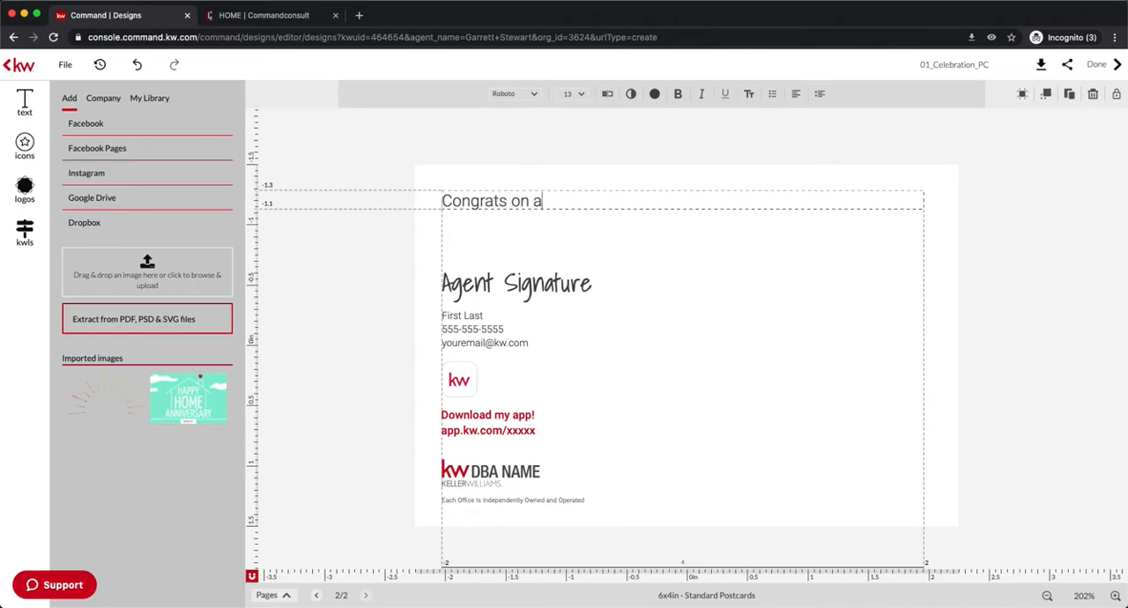
pyautogui.write('nother year in your home!')
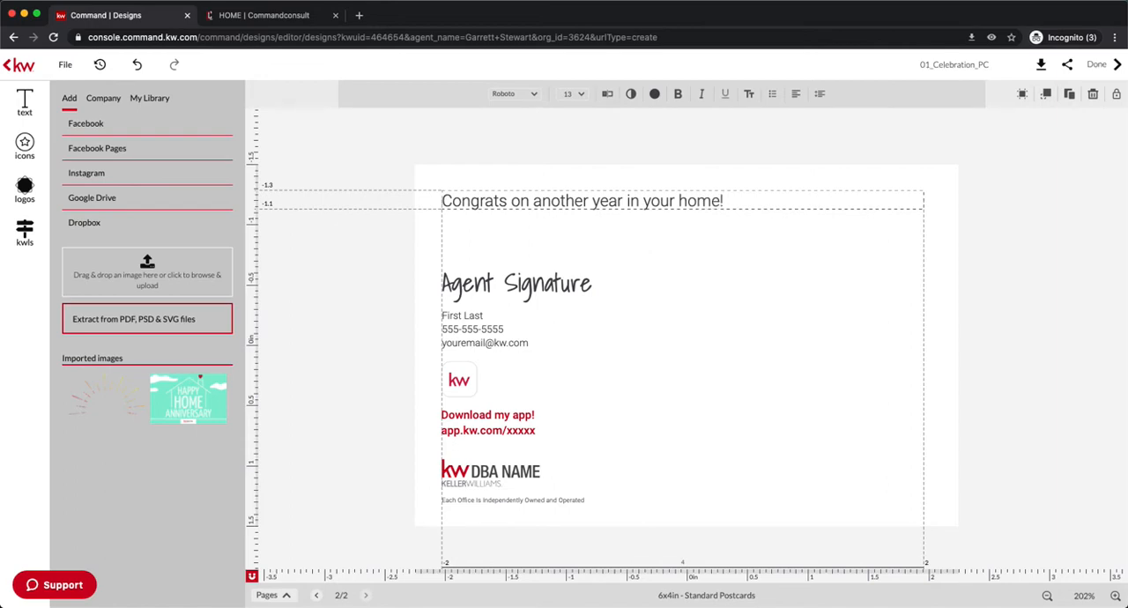
pyautogui.write(" I can't believe it's ")
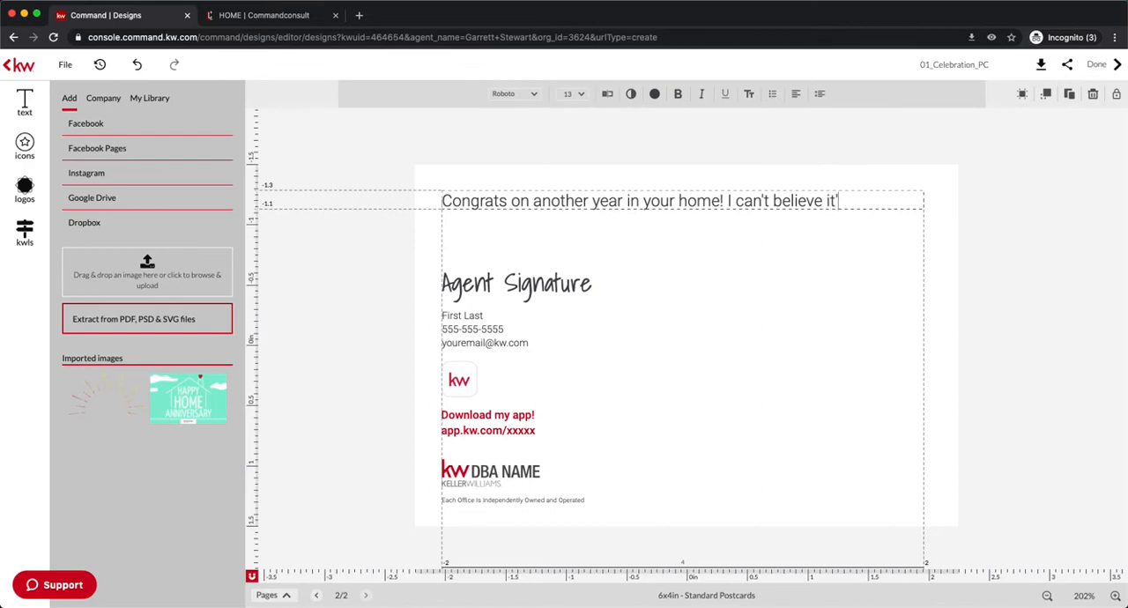
pyautogui.write('been a whole ye')
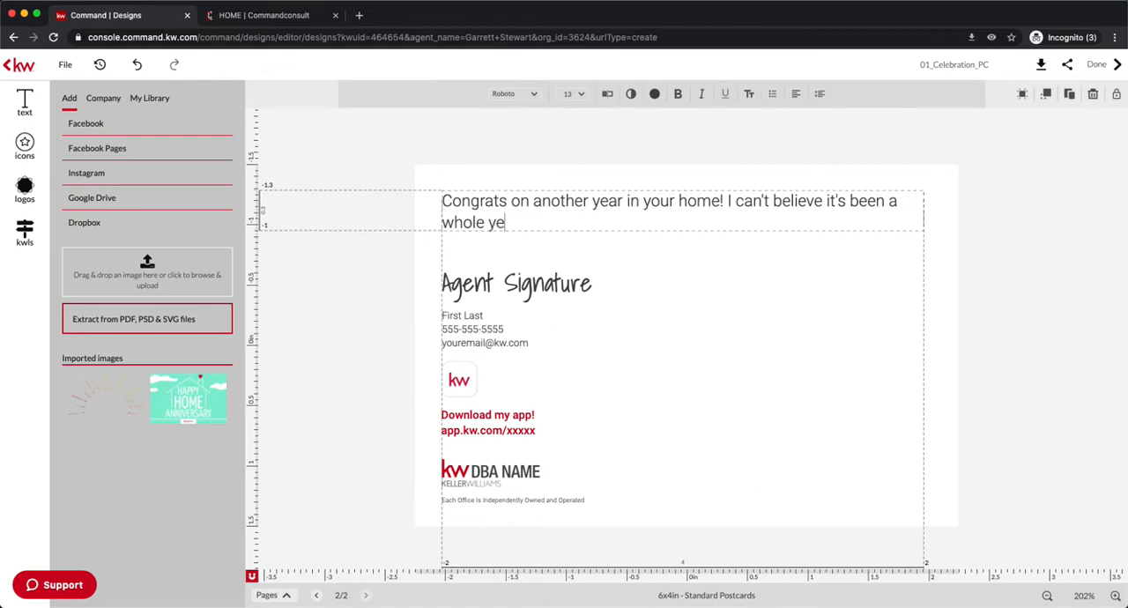
pyautogui.write('ar again! Wishing you')
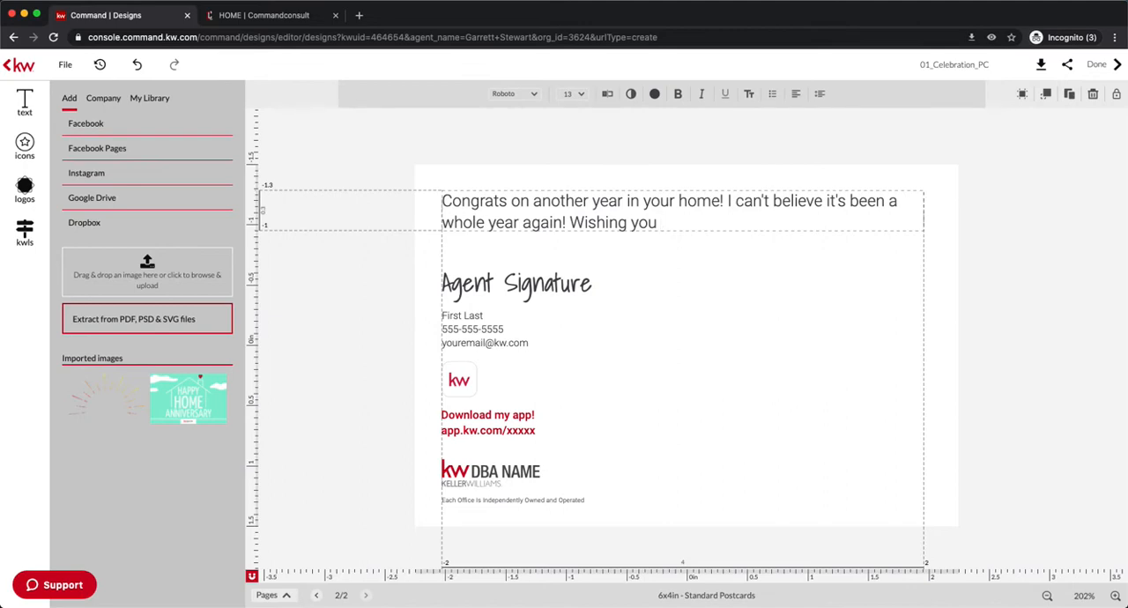
pyautogui.write(' greating mem')
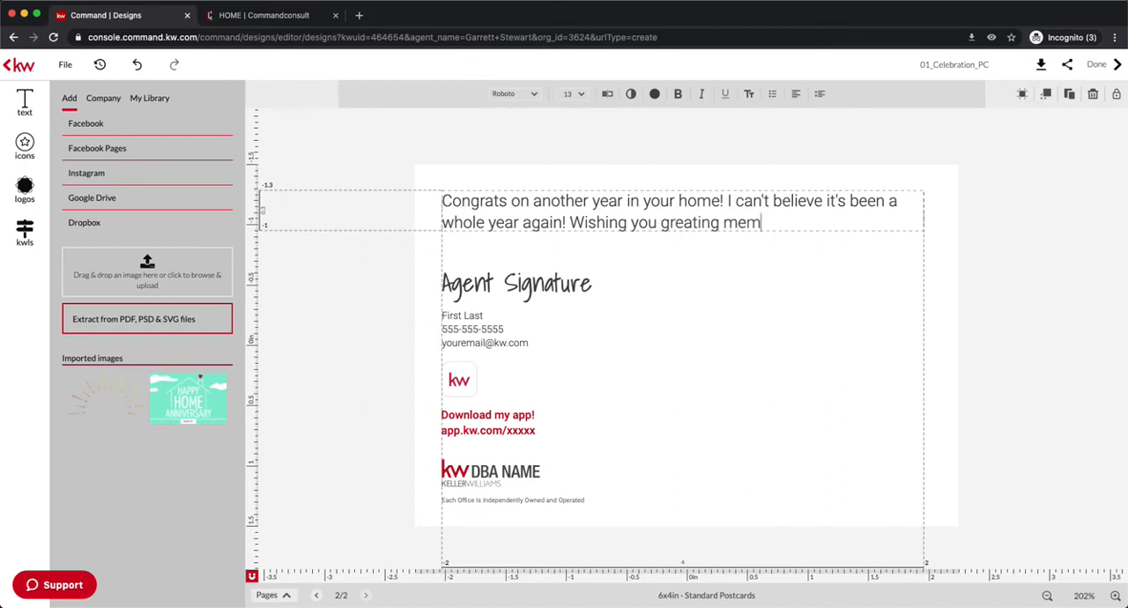
pyautogui.write('ories over these n')
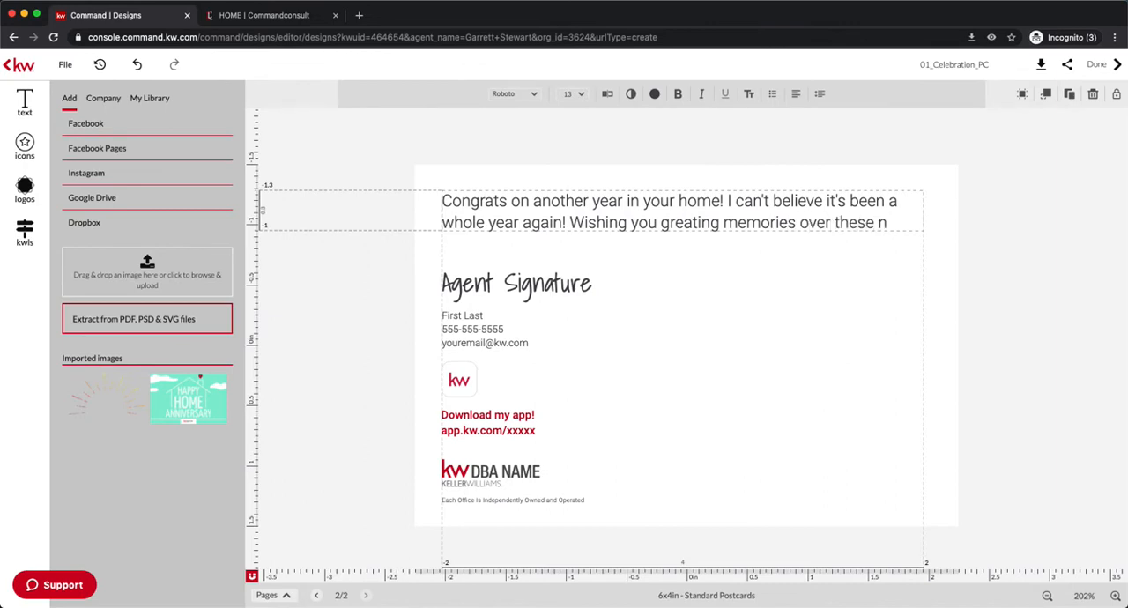
pyautogui.write('ext 12 months')
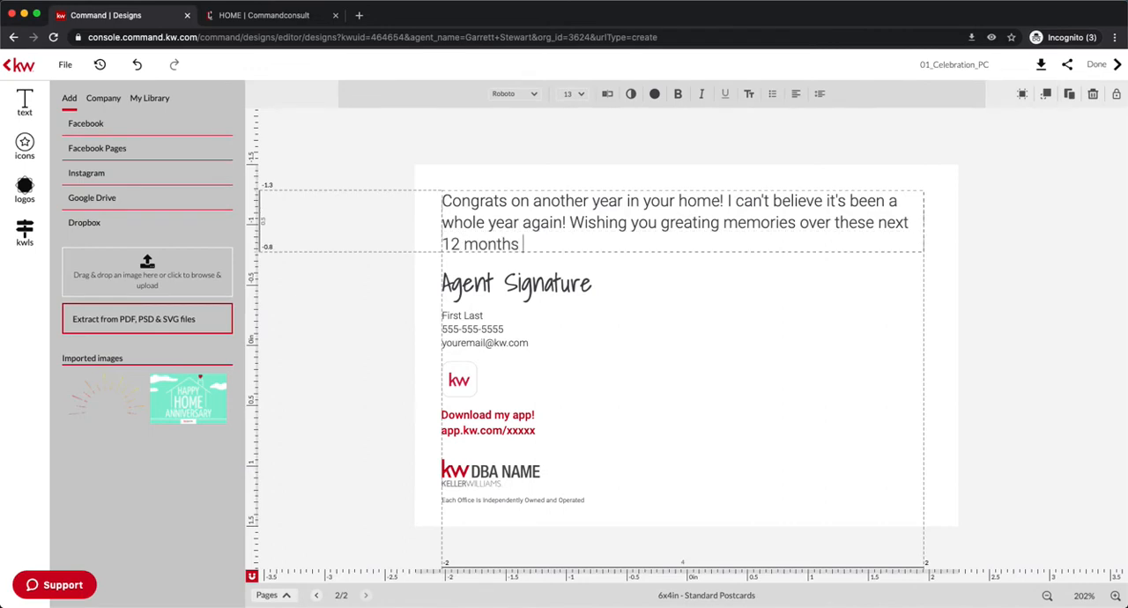
pyautogui.write(' in your')
# Finish the message with "Wishing you greating memories over these next 12 months in your home!".
pyautogui.write('home')
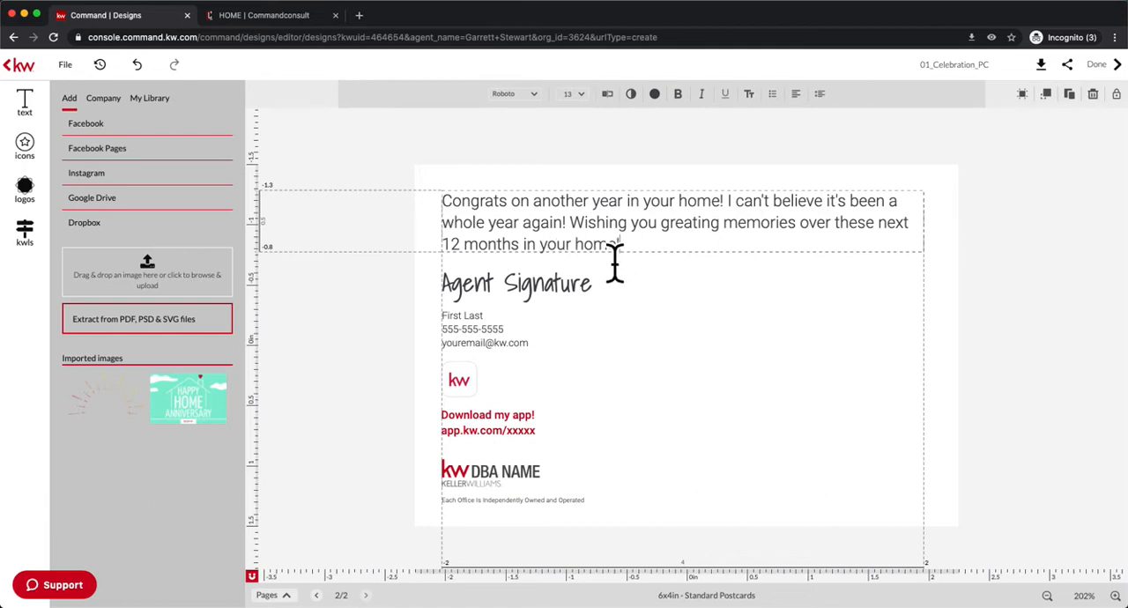
pyautogui.write('!')
# Replace the "Agent Signature" placeholder with the agent's full name.
pyautogui.click(529, 304)
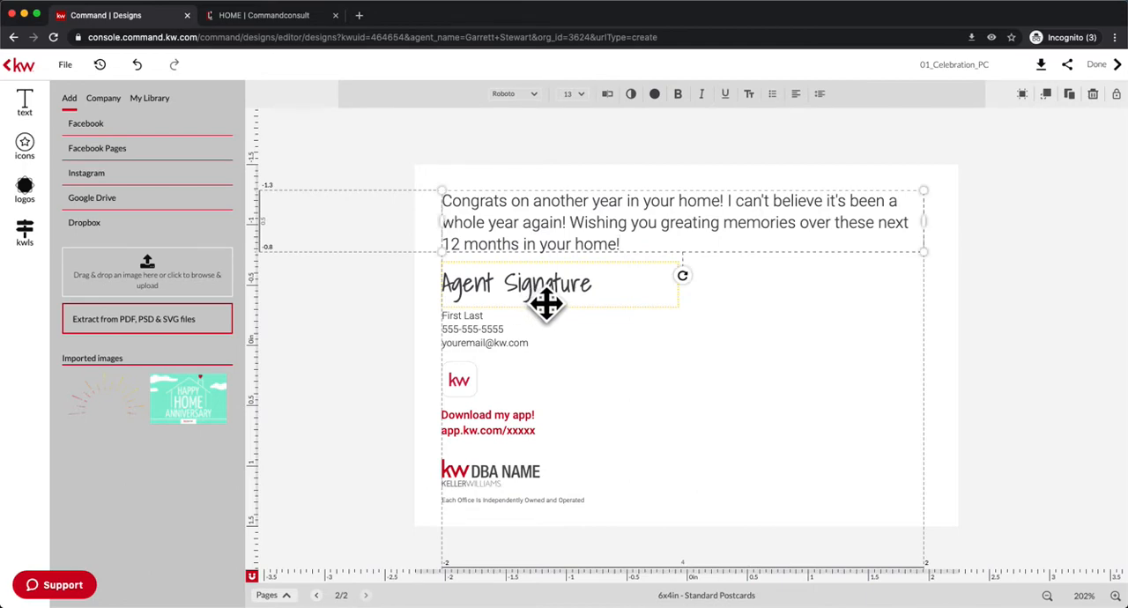
pyautogui.click(550, 300)
pyautogui.moveTo(442, 284); pyautogui.dragTo(602, 299)
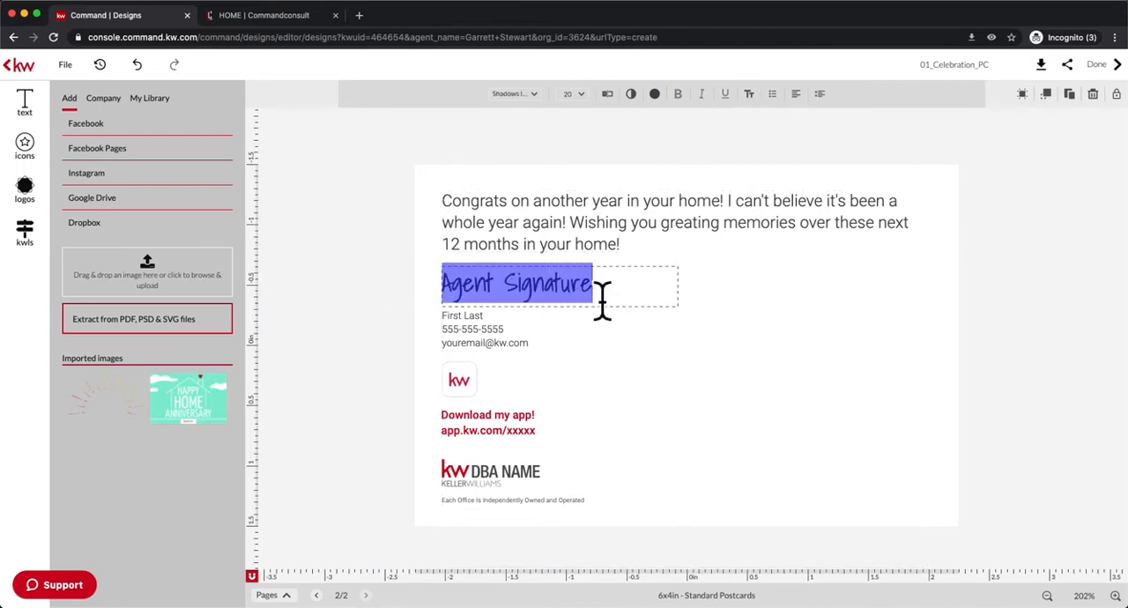
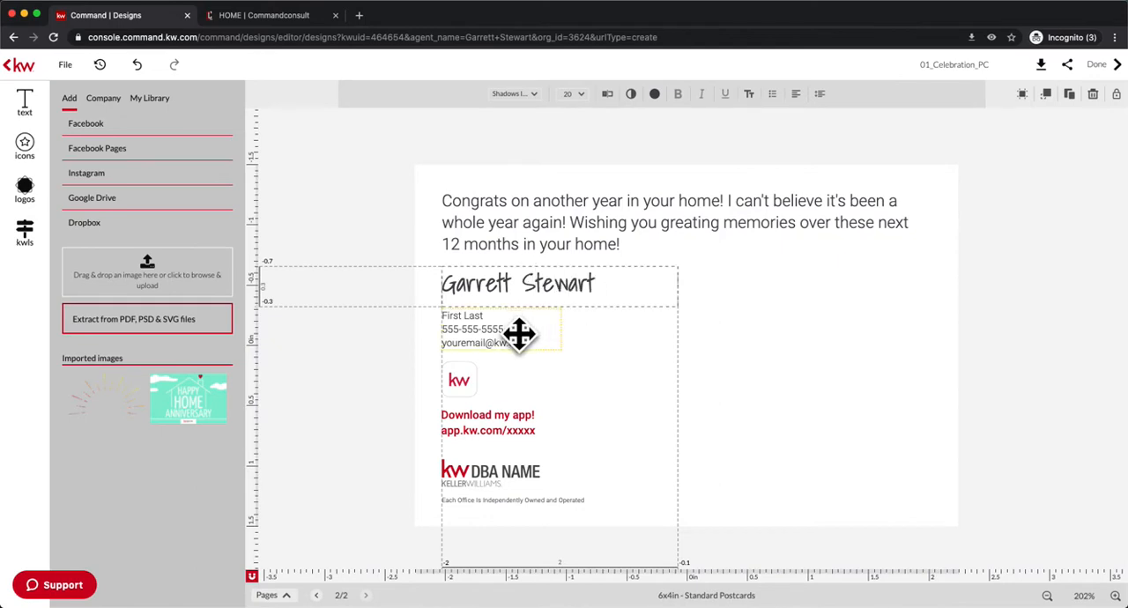
# Replace the "First Last" line in the contact details with the agent's full name.
pyautogui.click(494, 335)
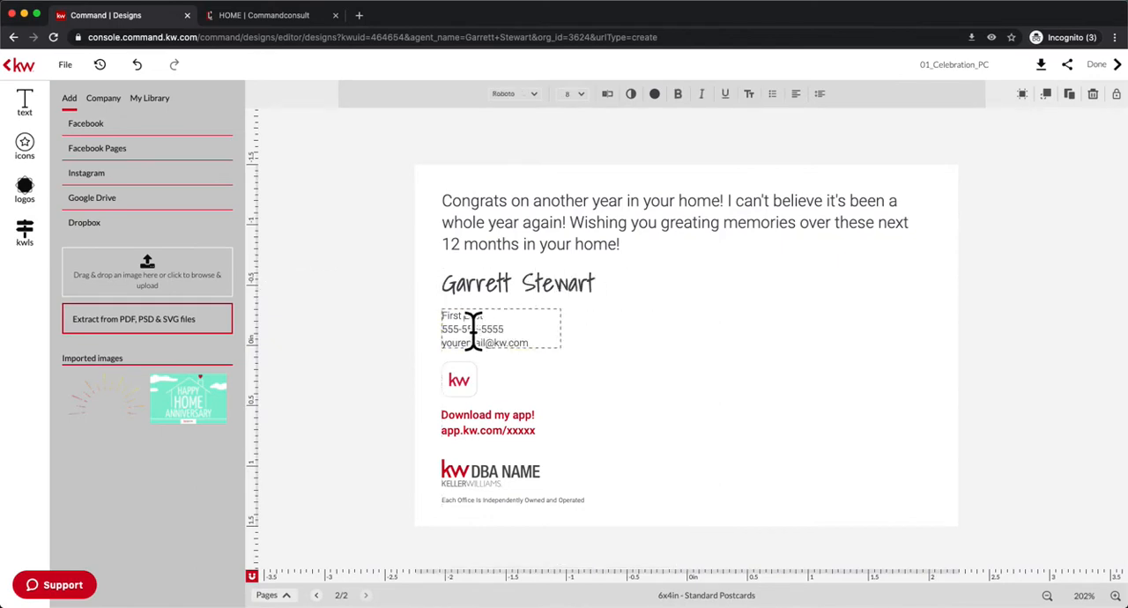
pyautogui.click(494, 332)
pyautogui.moveTo(502, 332); pyautogui.dragTo(451, 331)
pyautogui.write('Garret')
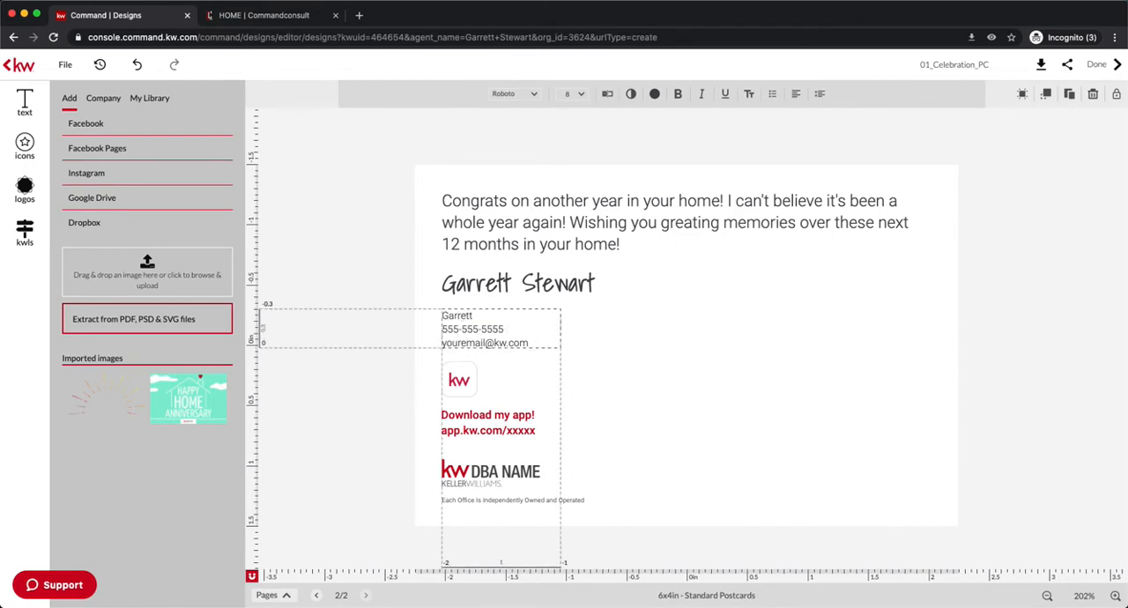
pyautogui.press('Escape')
pyautogui.click(479, 365)
pyautogui.click(476, 359)
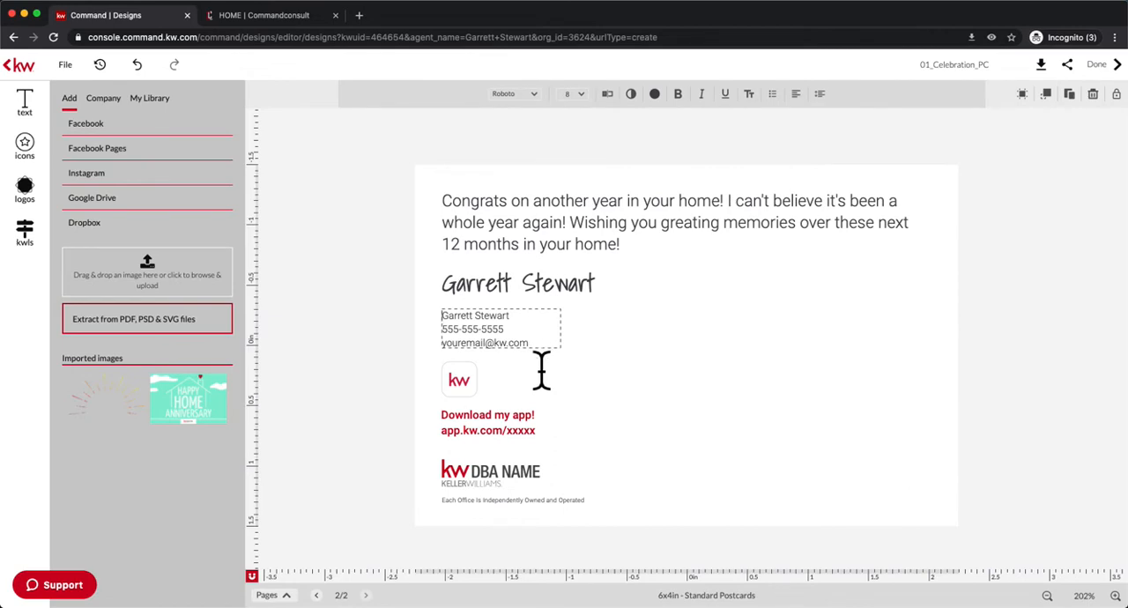
pyautogui.click(586, 405)
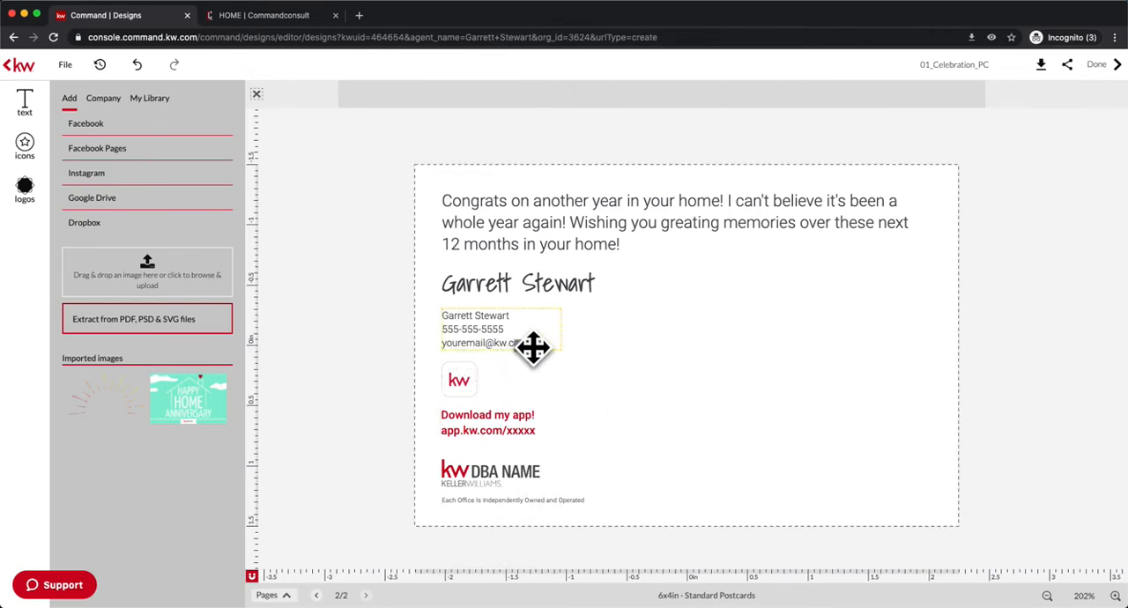
pyautogui.click(521, 438)
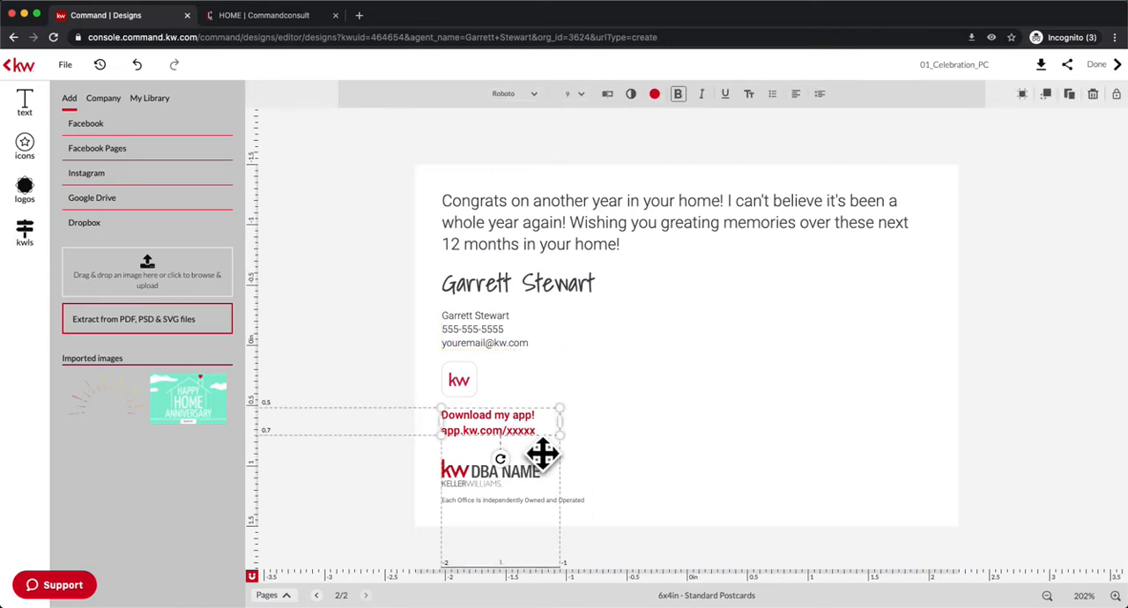
pyautogui.click(525, 443)
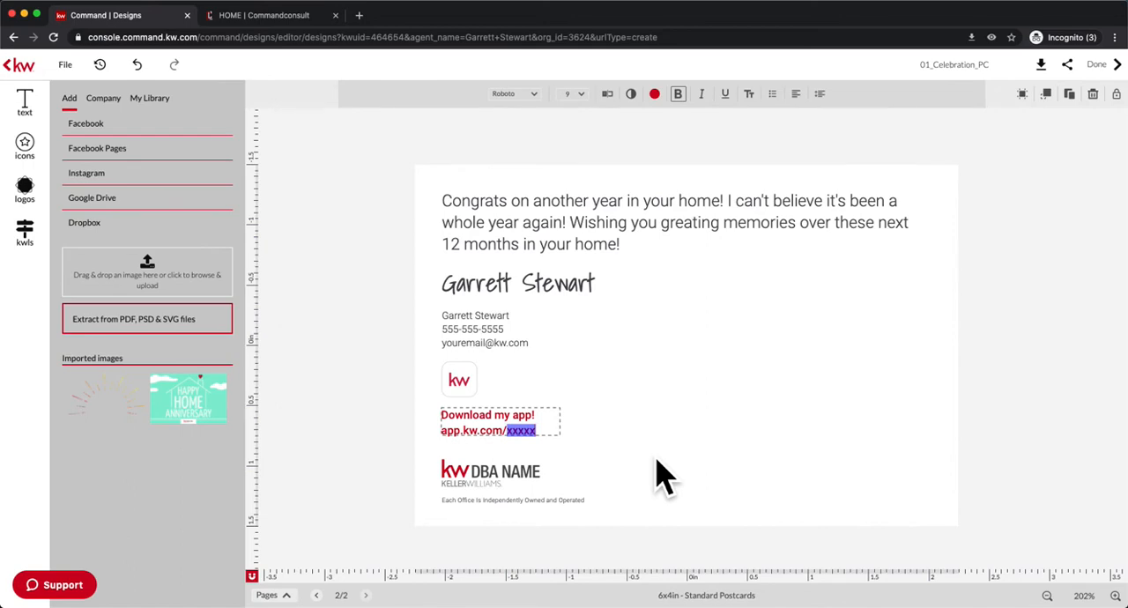
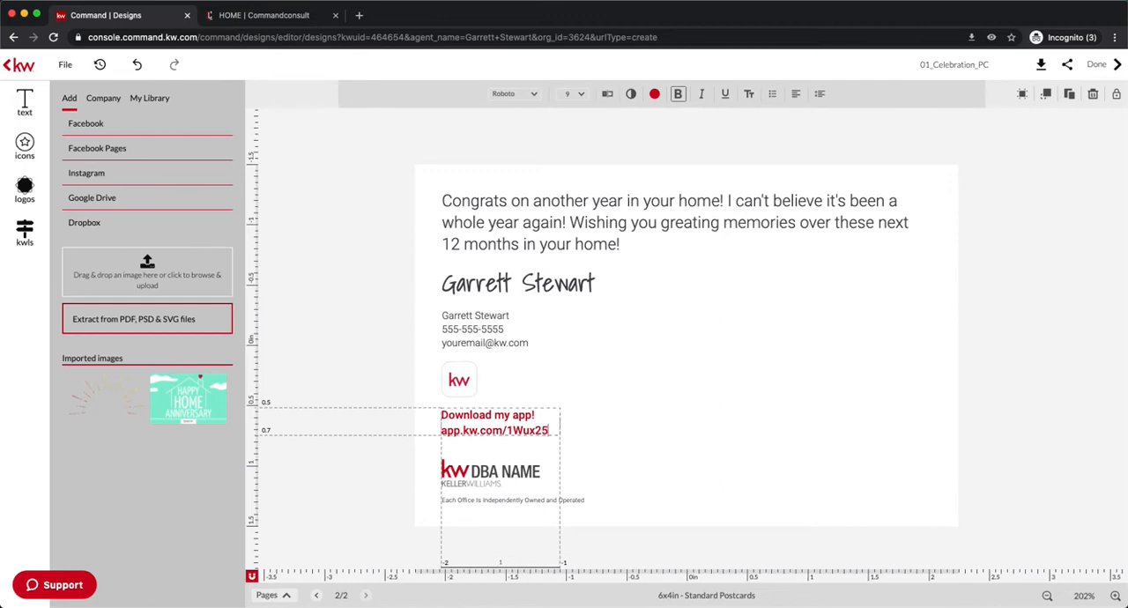
pyautogui.click(659, 454)
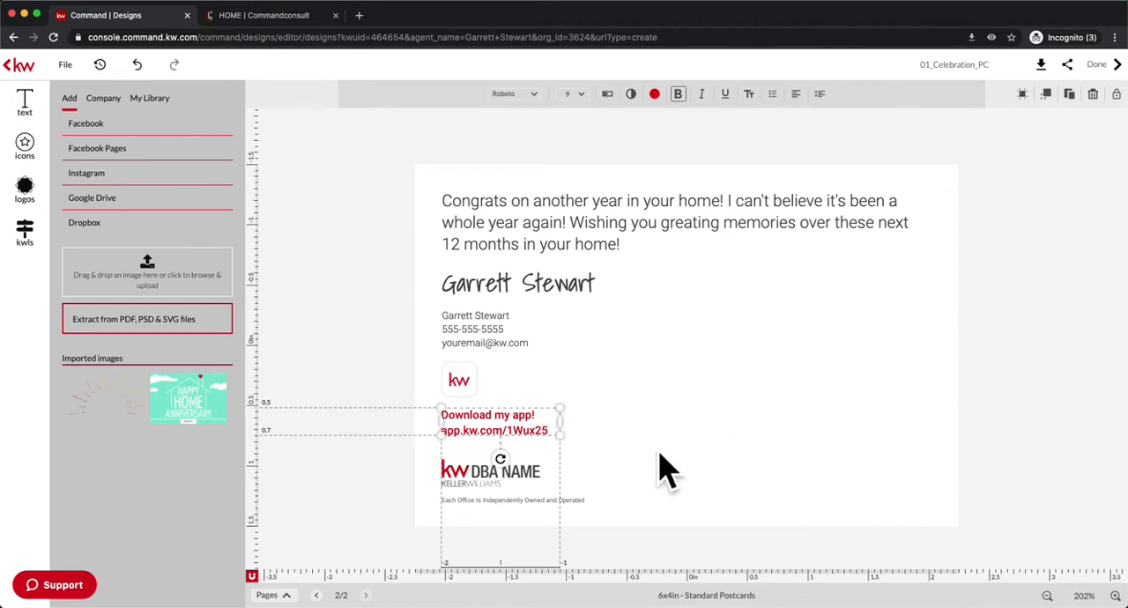
pyautogui.click(660, 456)
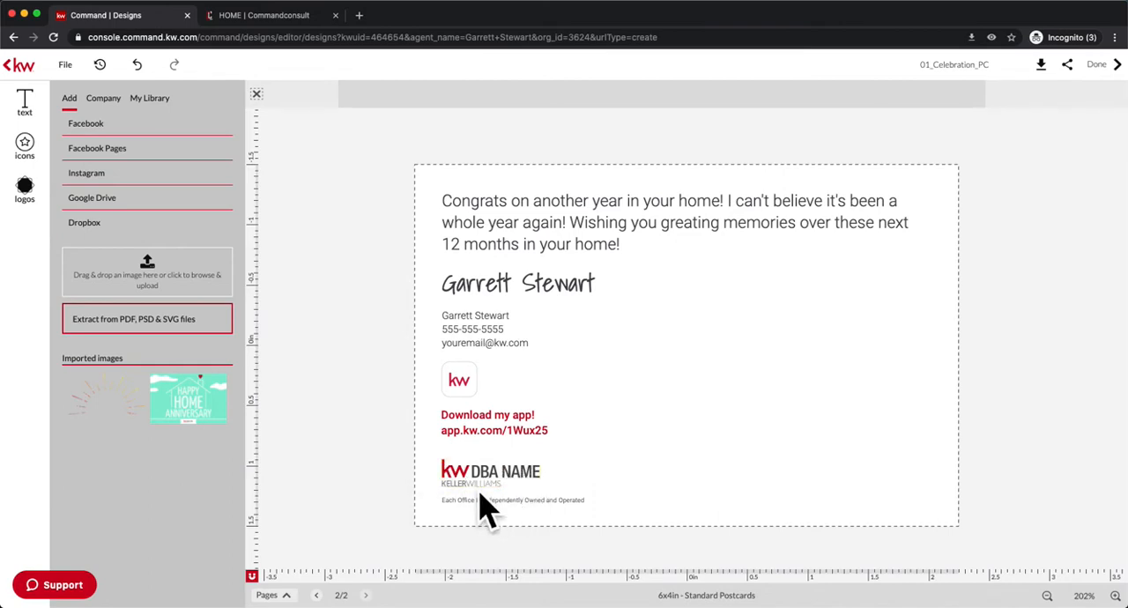
# Replace the "KW DBA NAME" logo placeholder with the dark-lettered KW Group One logo from the personal logo library.
pyautogui.click(42, 208)
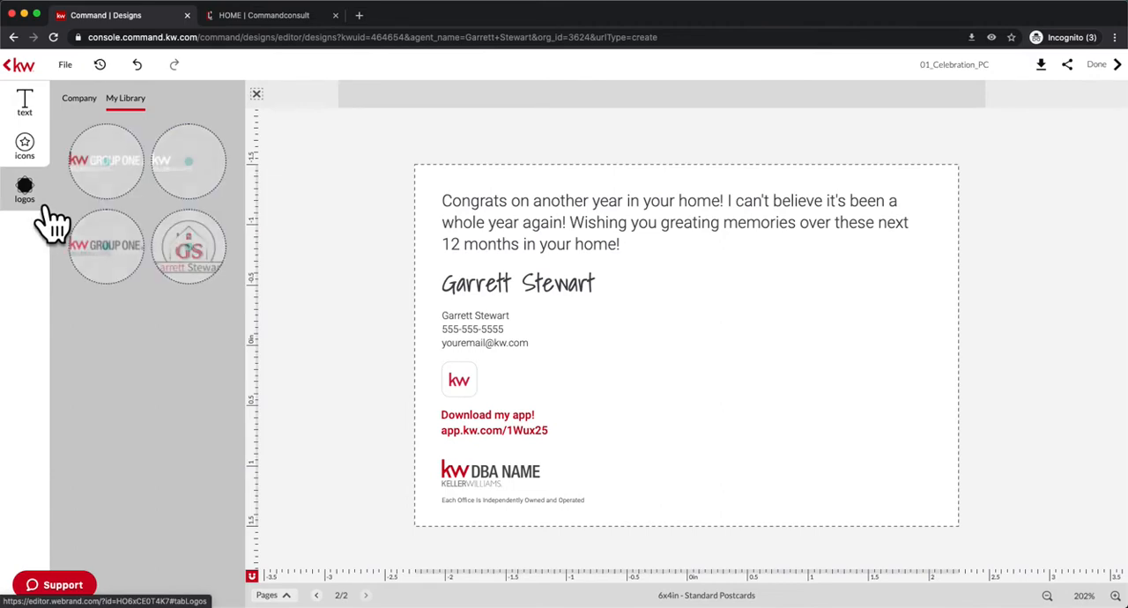
pyautogui.moveTo(134, 273); pyautogui.dragTo(471, 484)
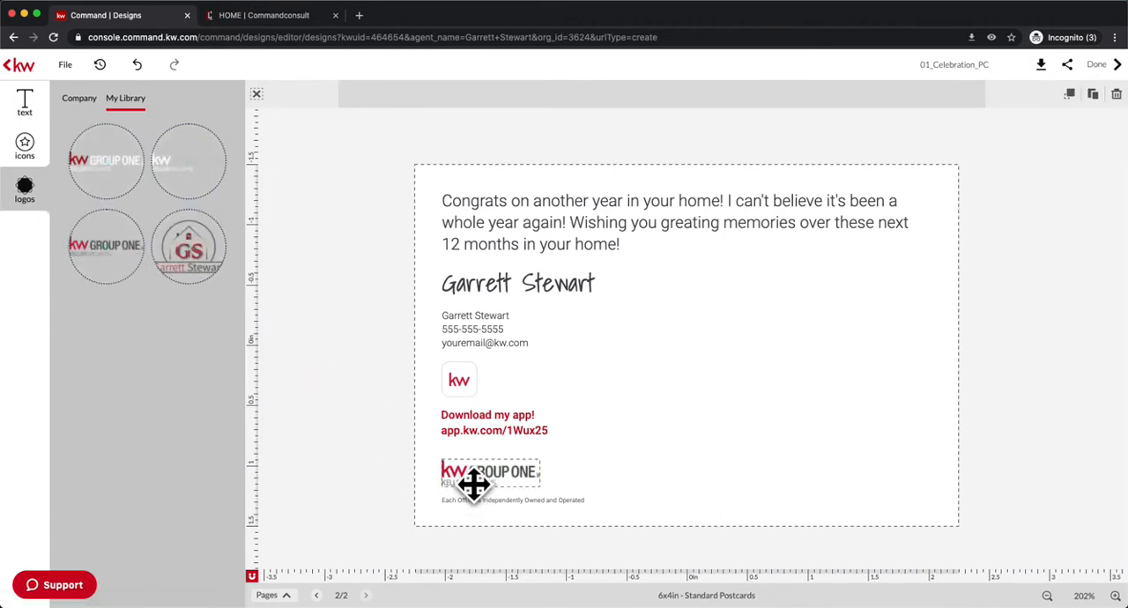
# Add the agent's GS house logo, shrink it to about 0.5 in wide and place it just right of the KW Group One logo.
pyautogui.click(215, 255)
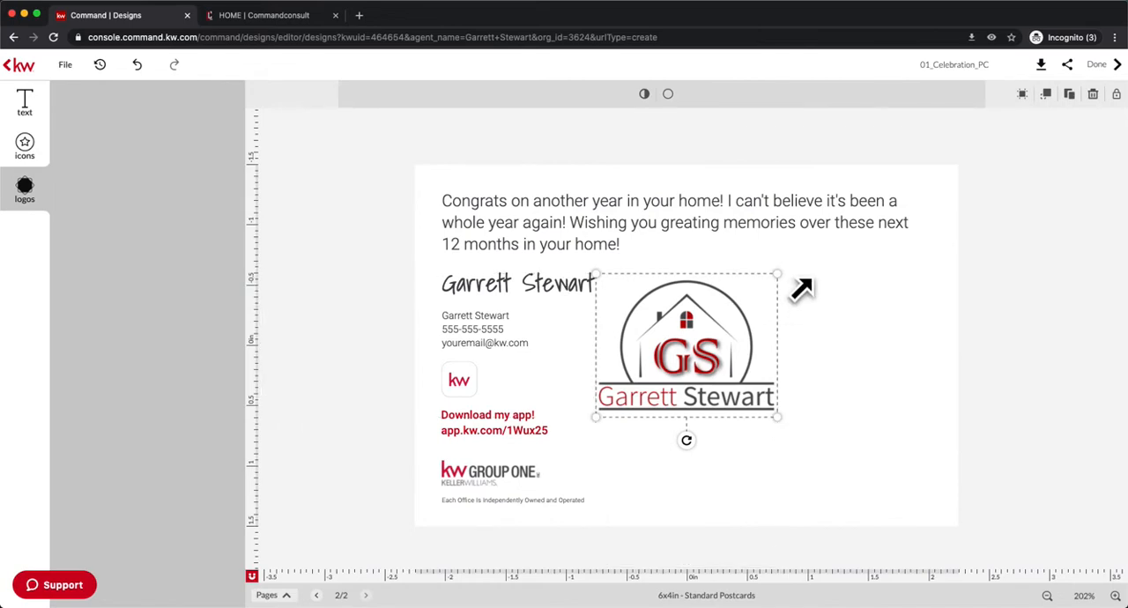
pyautogui.moveTo(800, 289); pyautogui.dragTo(680, 365)
pyautogui.moveTo(649, 413); pyautogui.dragTo(590, 491)
pyautogui.moveTo(628, 439); pyautogui.dragTo(584, 499)
pyautogui.click(649, 465)
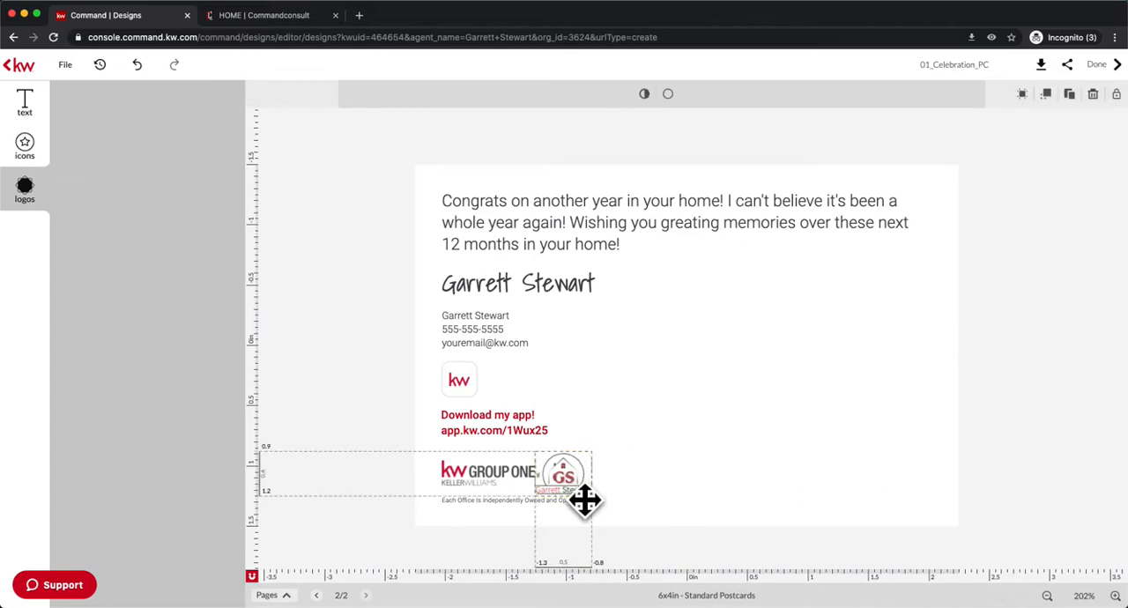
pyautogui.click(646, 483)
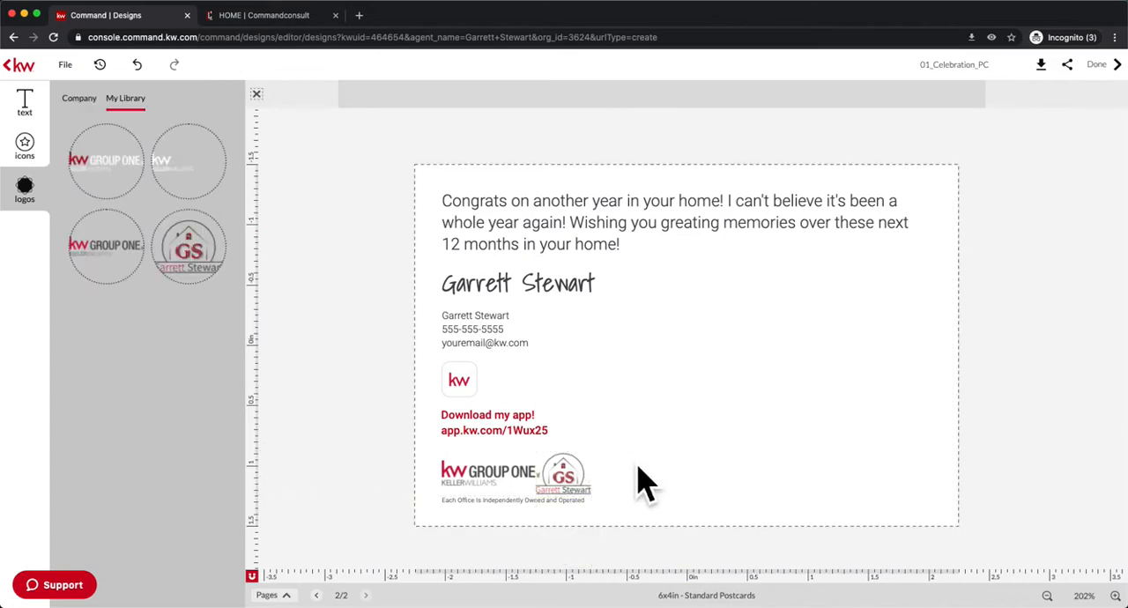
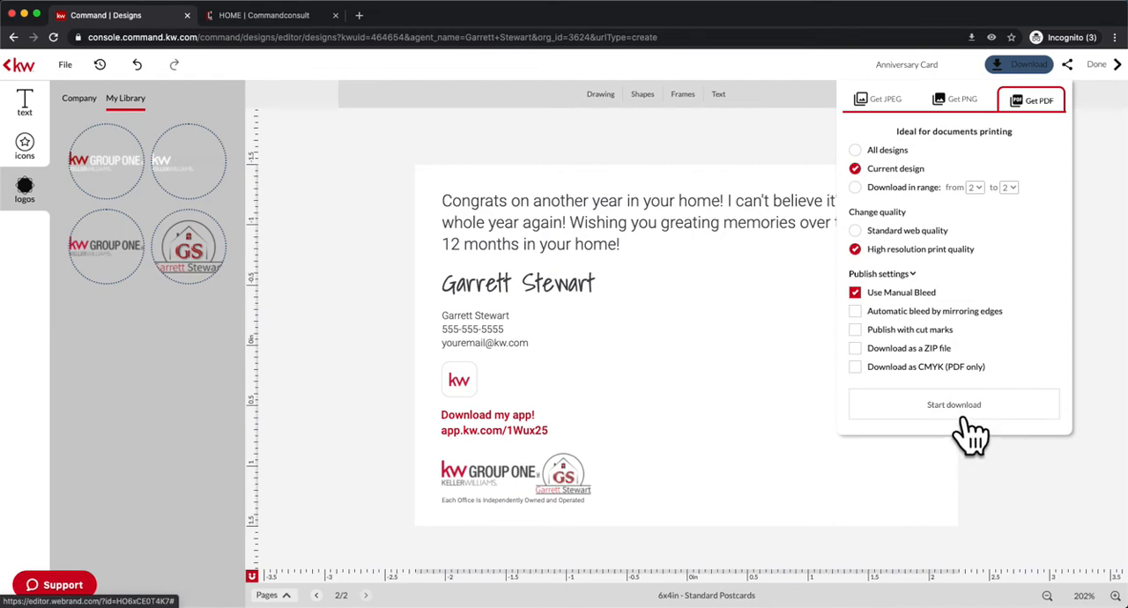
# Download the back and front pages of the postcard as separate high-resolution print PDFs with manual bleed, and finish editing the design.
pyautogui.click(964, 418)
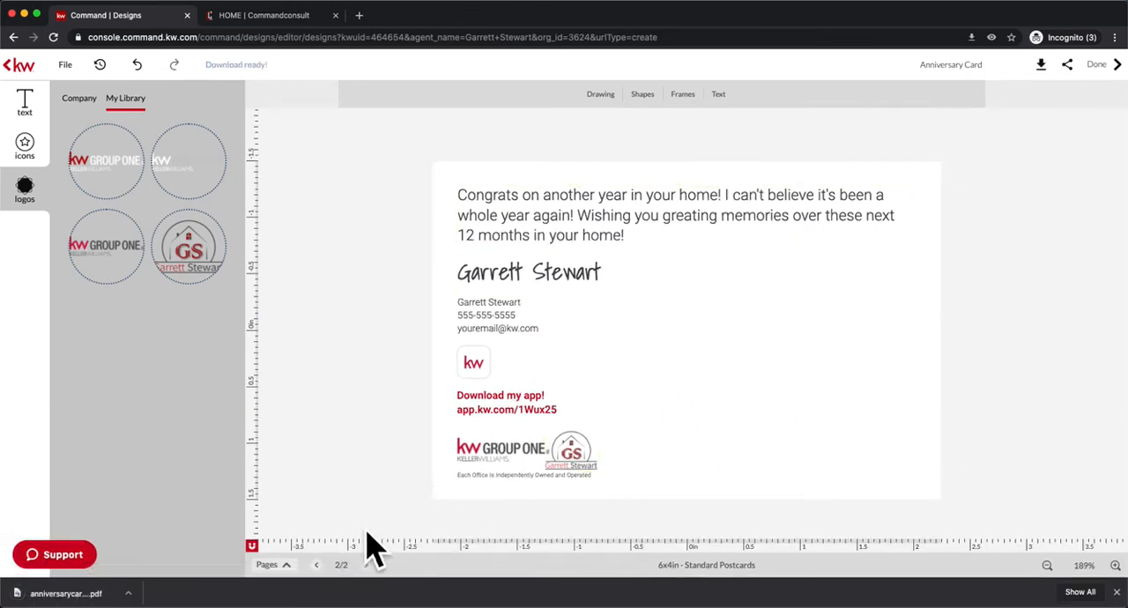
pyautogui.click(335, 575)
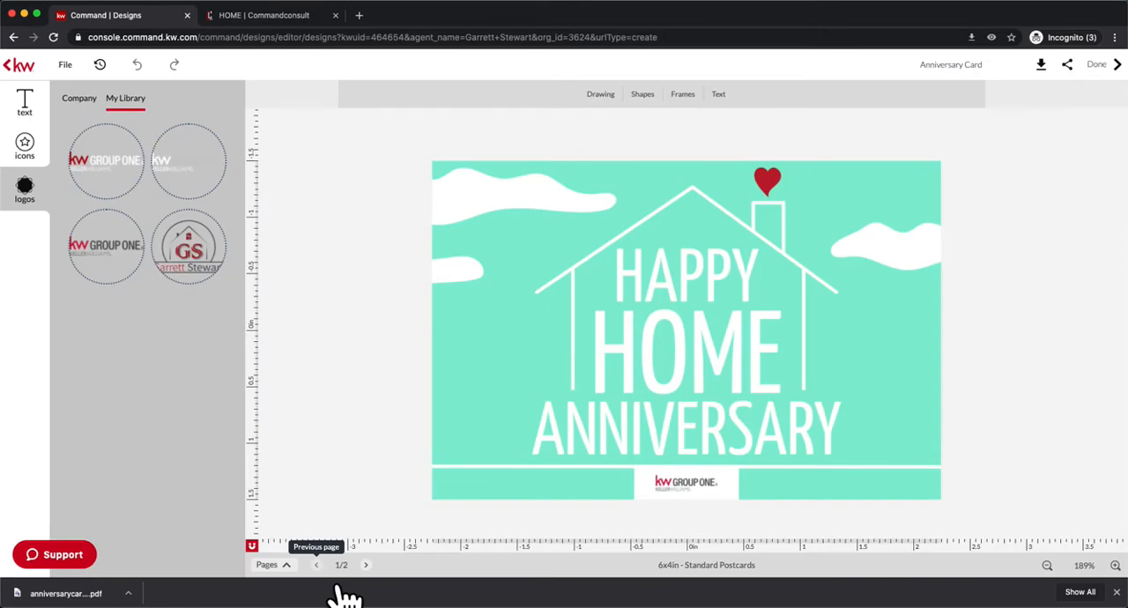
pyautogui.click(1060, 74)
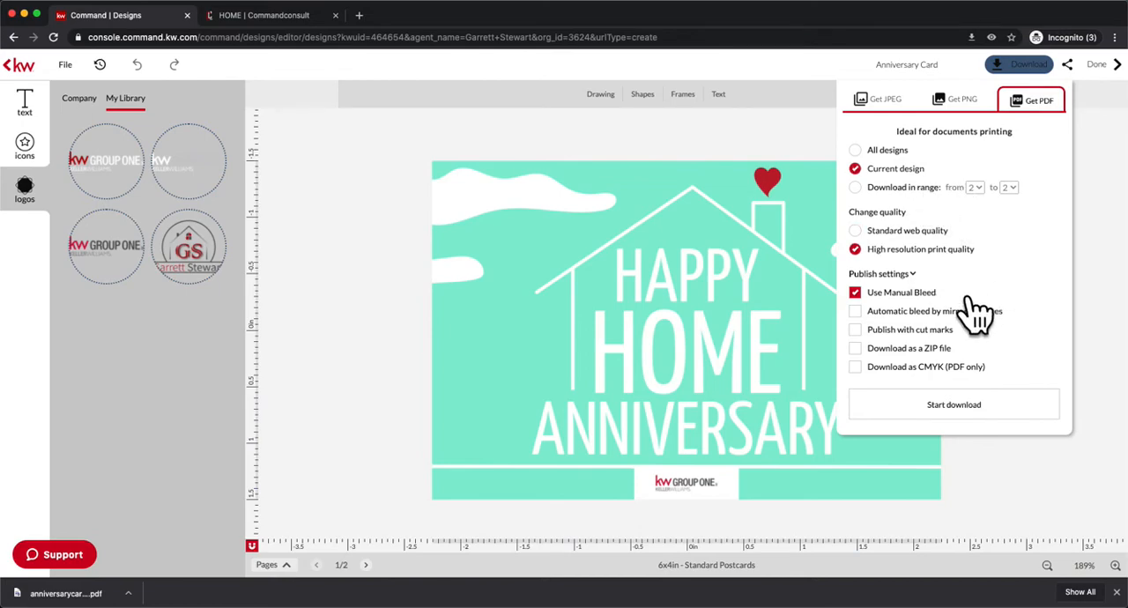
pyautogui.click(992, 412)
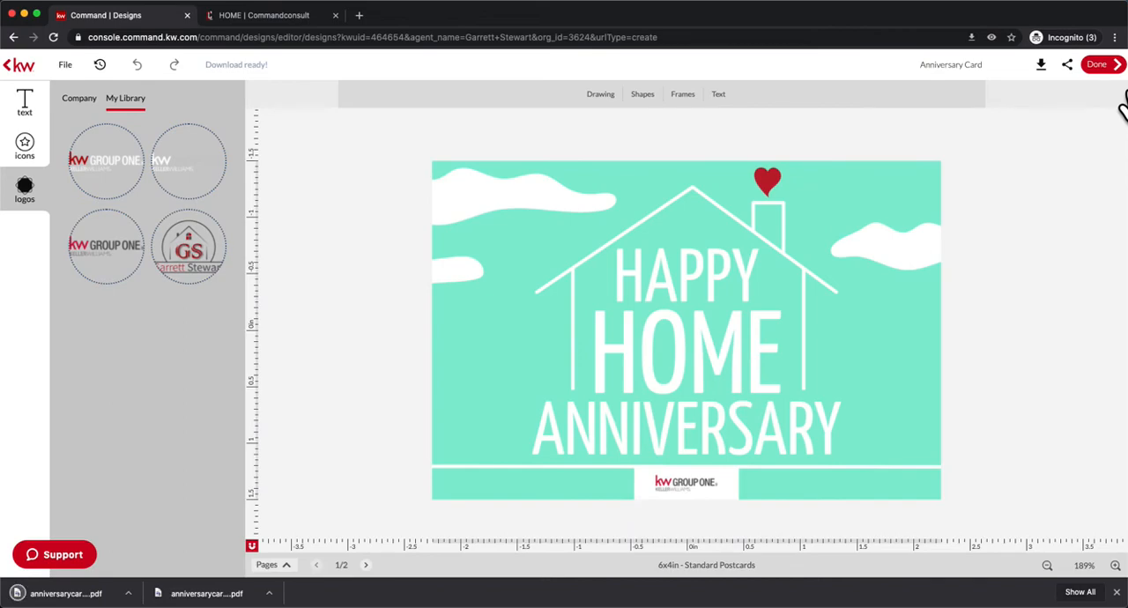
pyautogui.click(1109, 67)
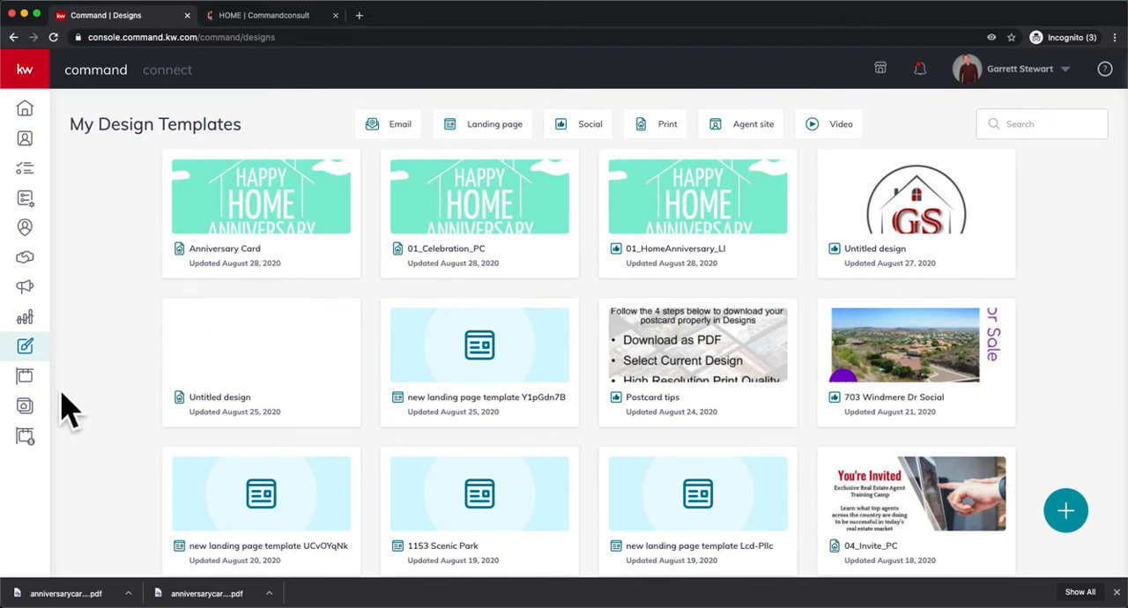
# Start a new Direct Mail campaign in Campaigns.
pyautogui.click(44, 296)
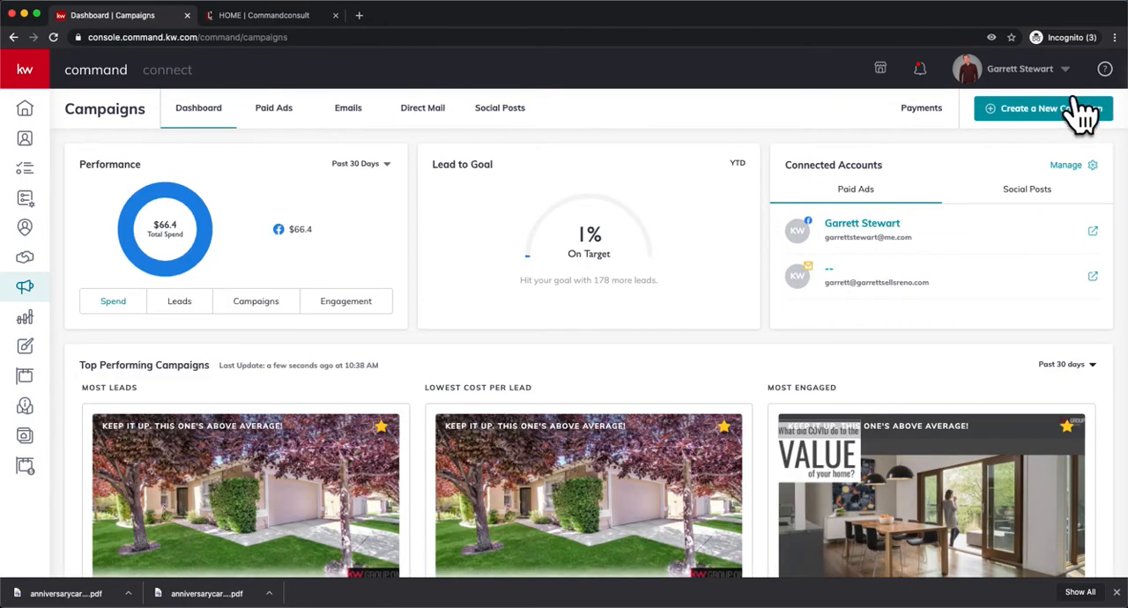
pyautogui.click(1063, 127)
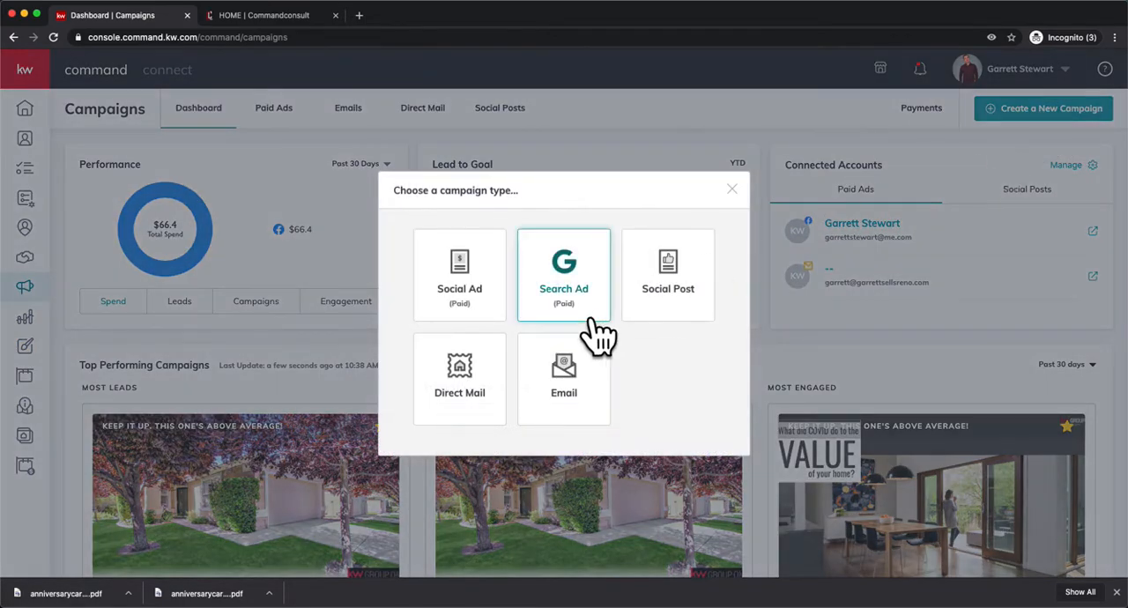
pyautogui.click(485, 413)
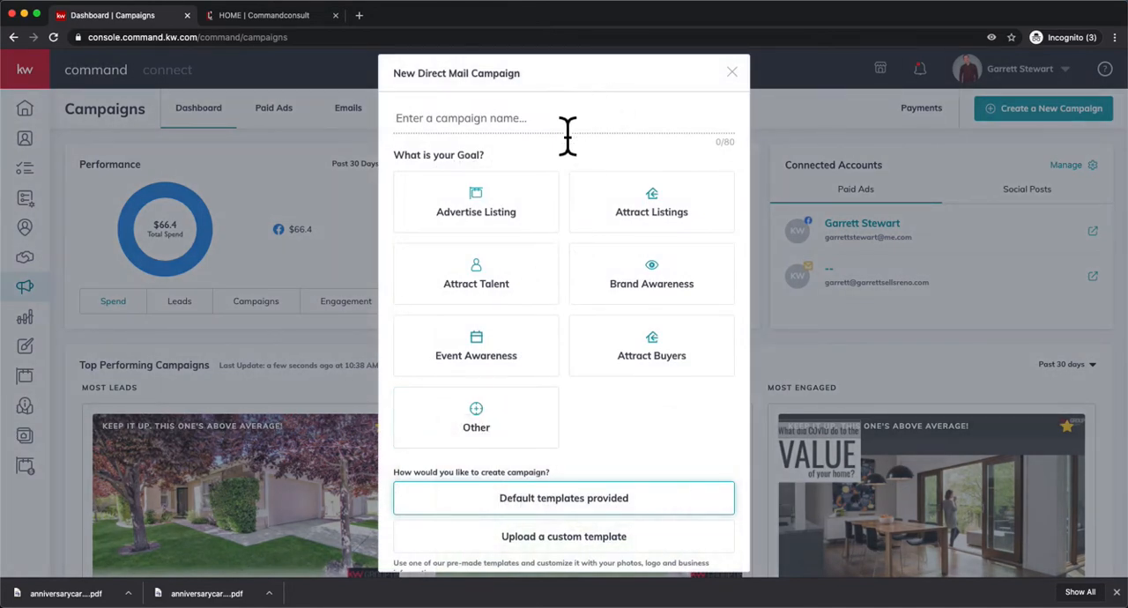
# Set up the campaign named with the family surname plus "Home Anniversary", with the Brand Awareness goal and a custom template upload.
pyautogui.write('Stewart Home Anniversary')
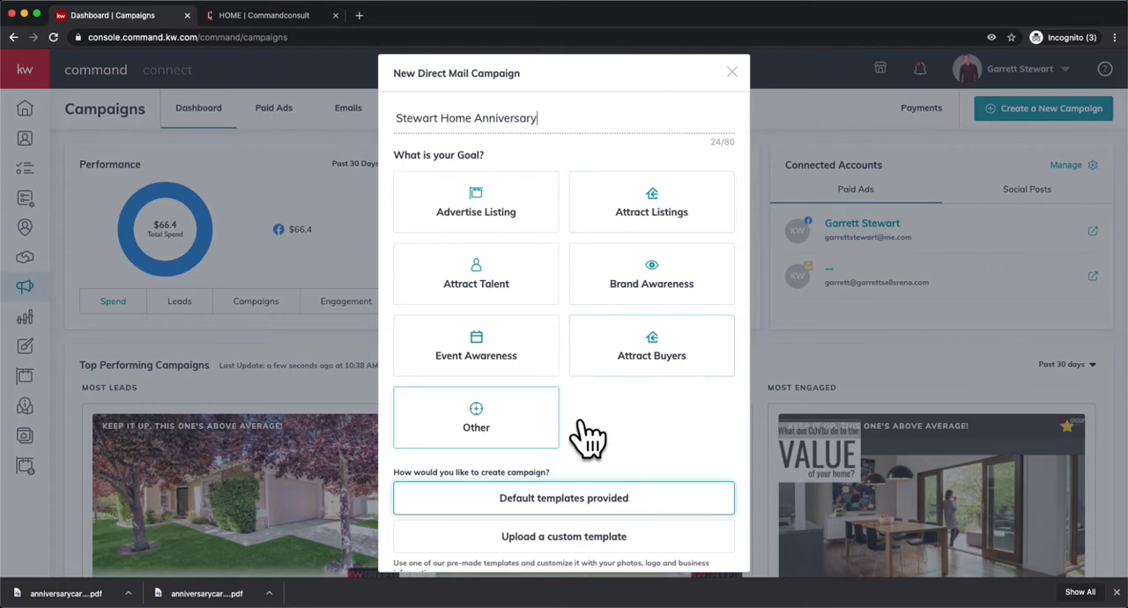
pyautogui.click(667, 304)
pyautogui.scroll(-2, 617, 476)
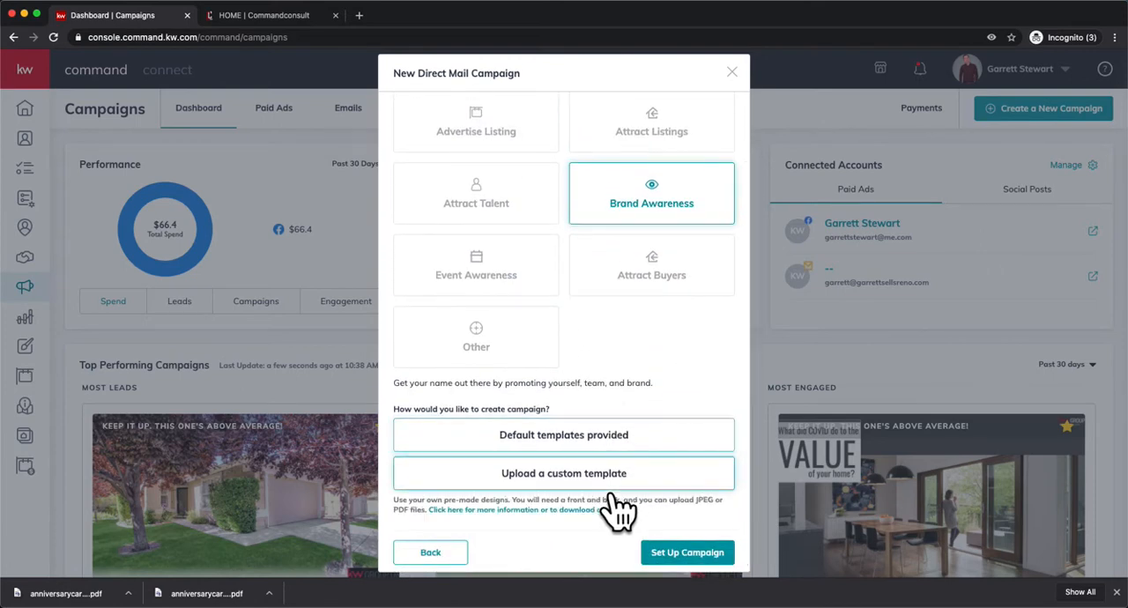
pyautogui.scroll(-1, 601, 495)
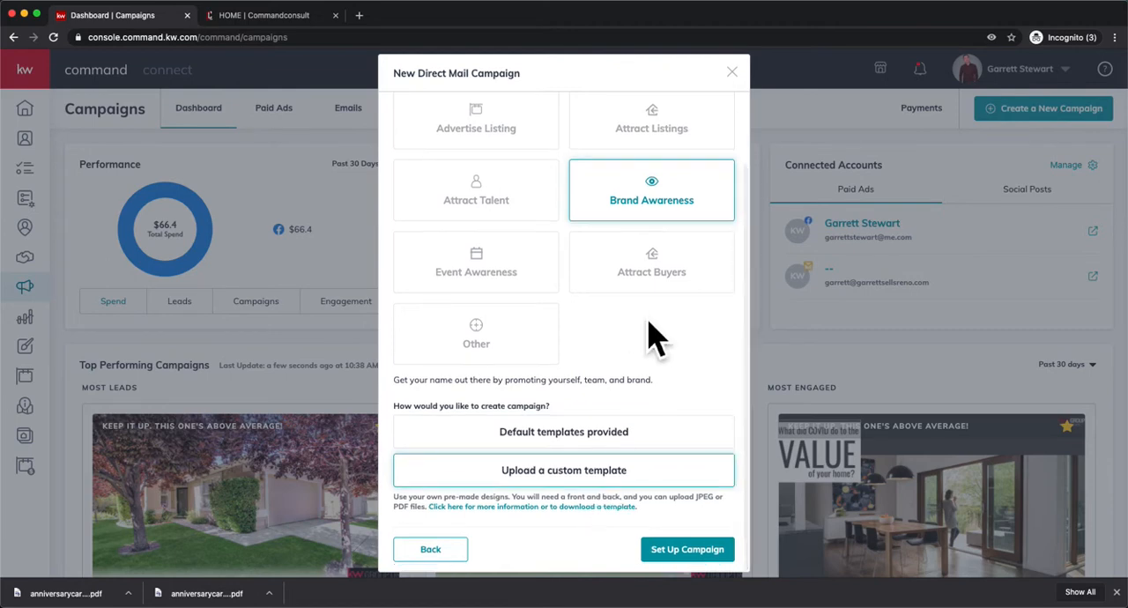
pyautogui.scroll(2, 654, 335)
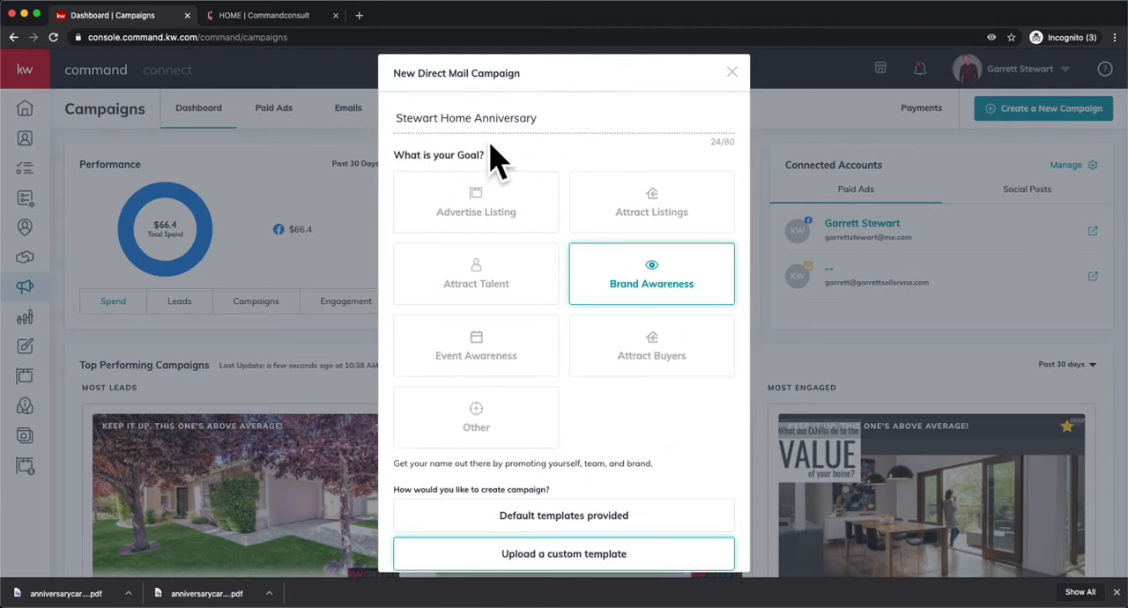
pyautogui.scroll(-2, 498, 202)
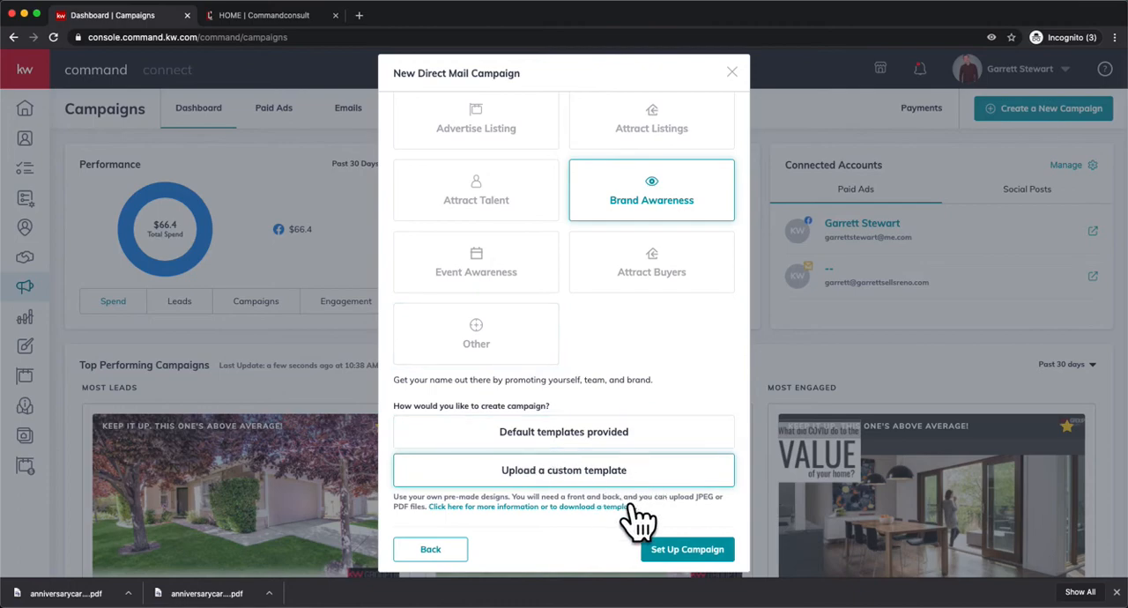
pyautogui.click(700, 561)
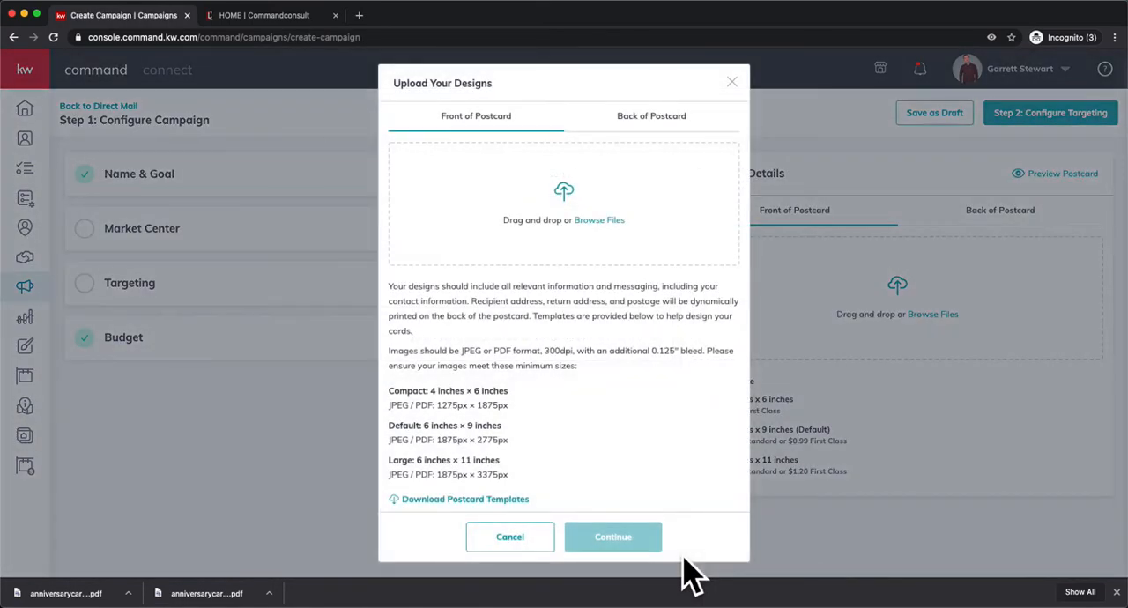
# Upload anniversarycard_original (1).pdf from Downloads as the front of the postcard and check its preview.
pyautogui.click(608, 233)
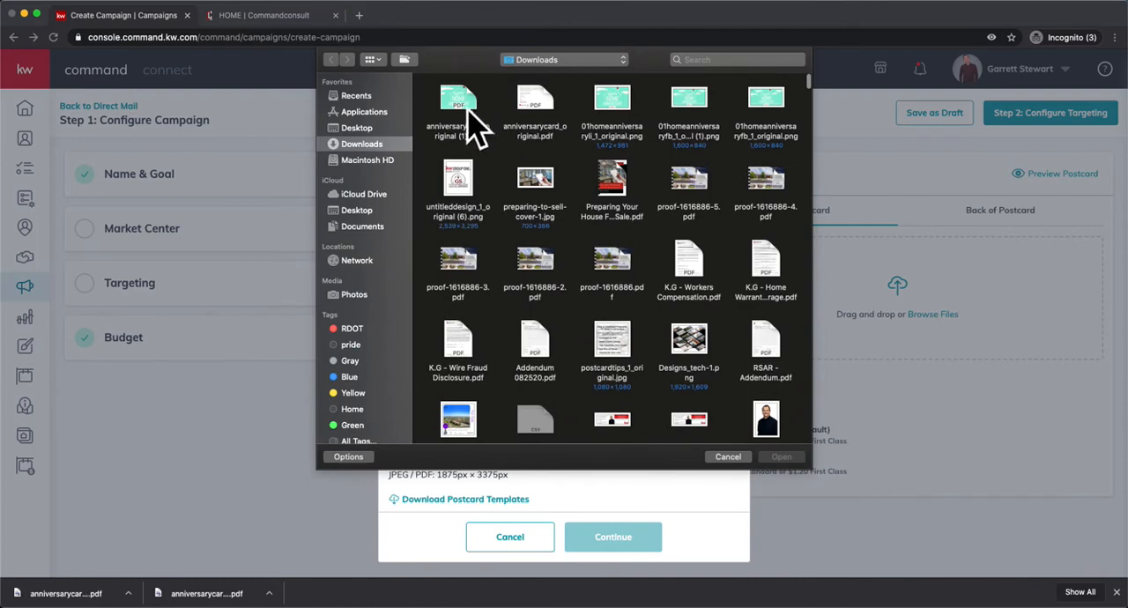
pyautogui.doubleClick(462, 110)
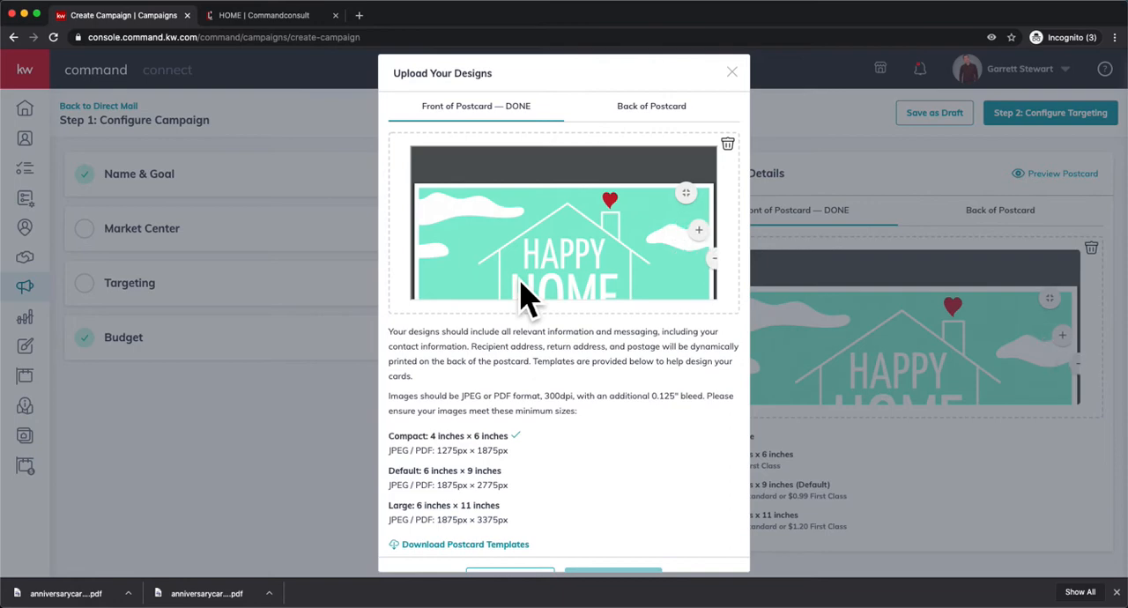
pyautogui.scroll(-2, 520, 280)
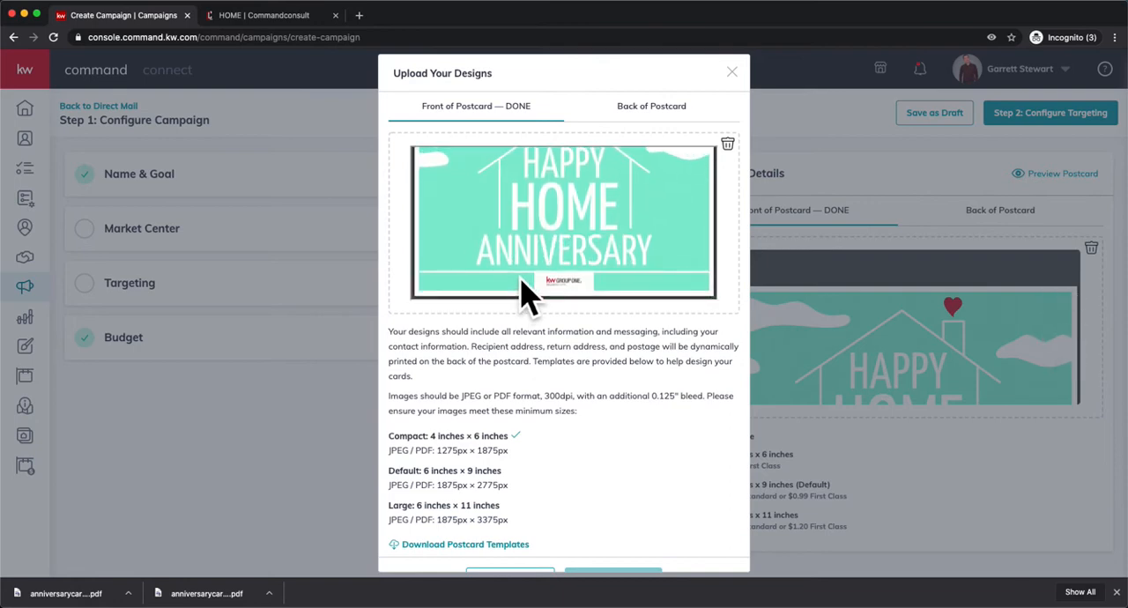
# Upload anniversarycard_original.pdf from Downloads as the back of the postcard and accept both designs.
pyautogui.click(657, 110)
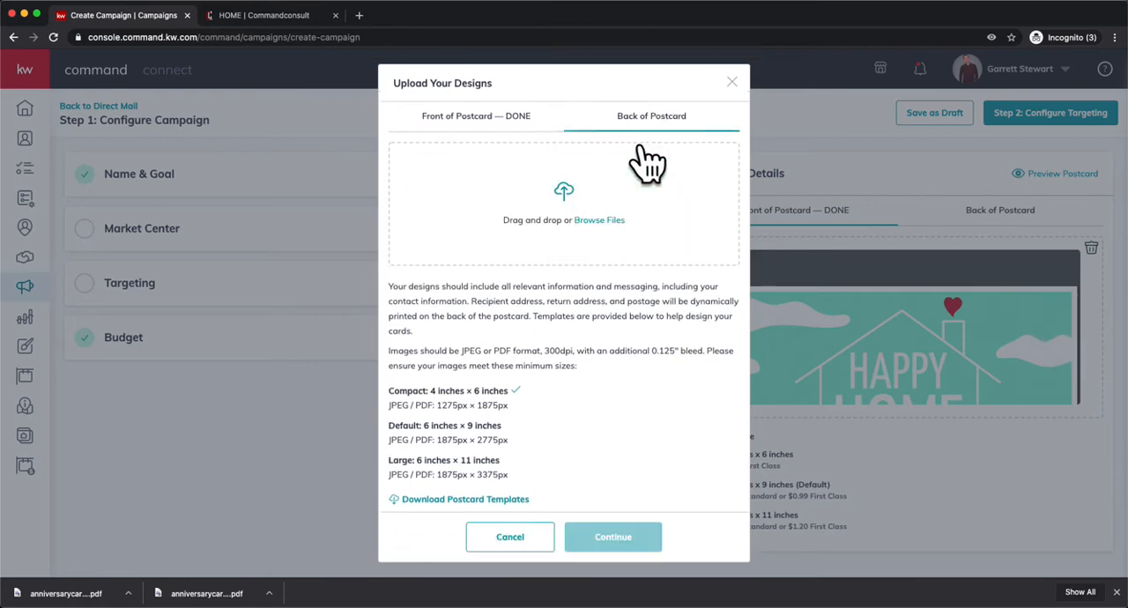
pyautogui.click(614, 236)
pyautogui.doubleClick(545, 123)
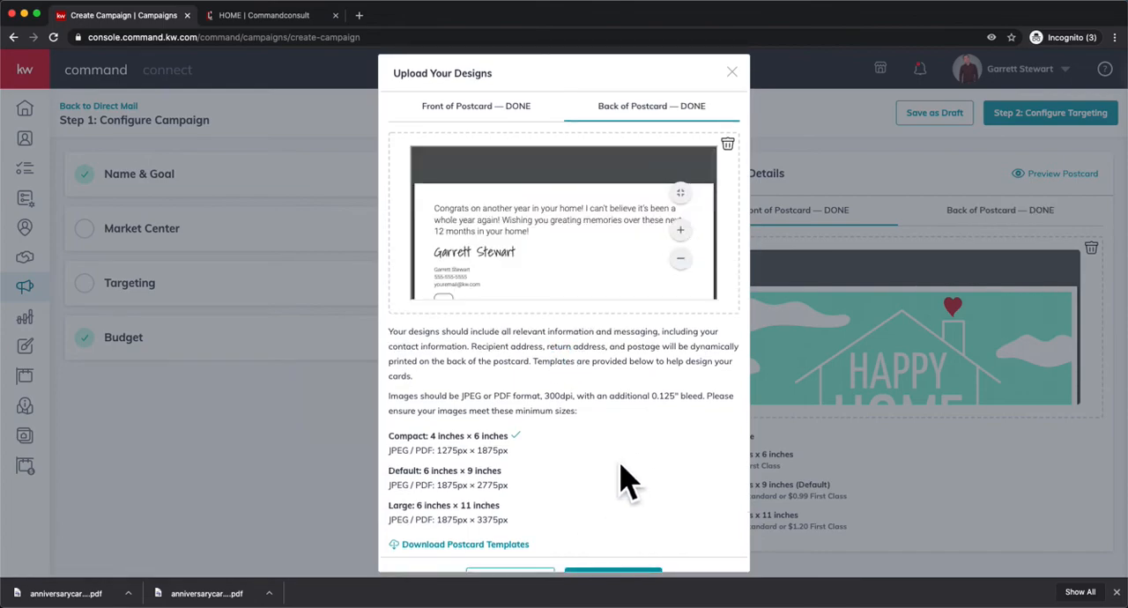
pyautogui.scroll(-2, 599, 423)
pyautogui.click(659, 561)
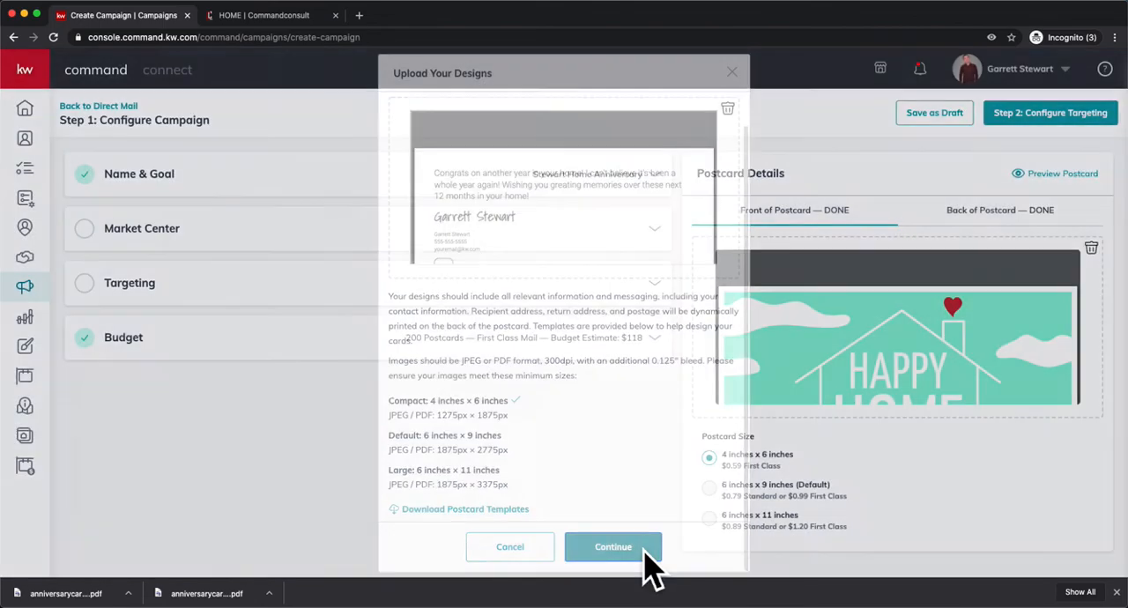
# Fill in the Market Center details with the saved Keller Williams address, set the state to NV, and verify and confirm the corrected address.
pyautogui.click(657, 245)
pyautogui.scroll(-2, 440, 346)
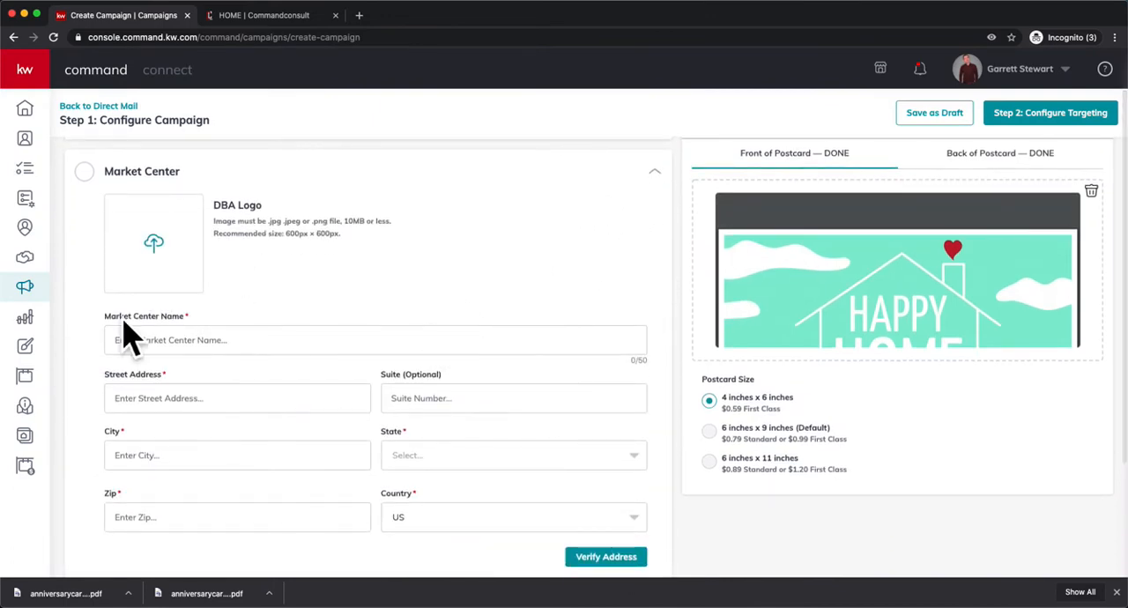
pyautogui.scroll(-1, 414, 312)
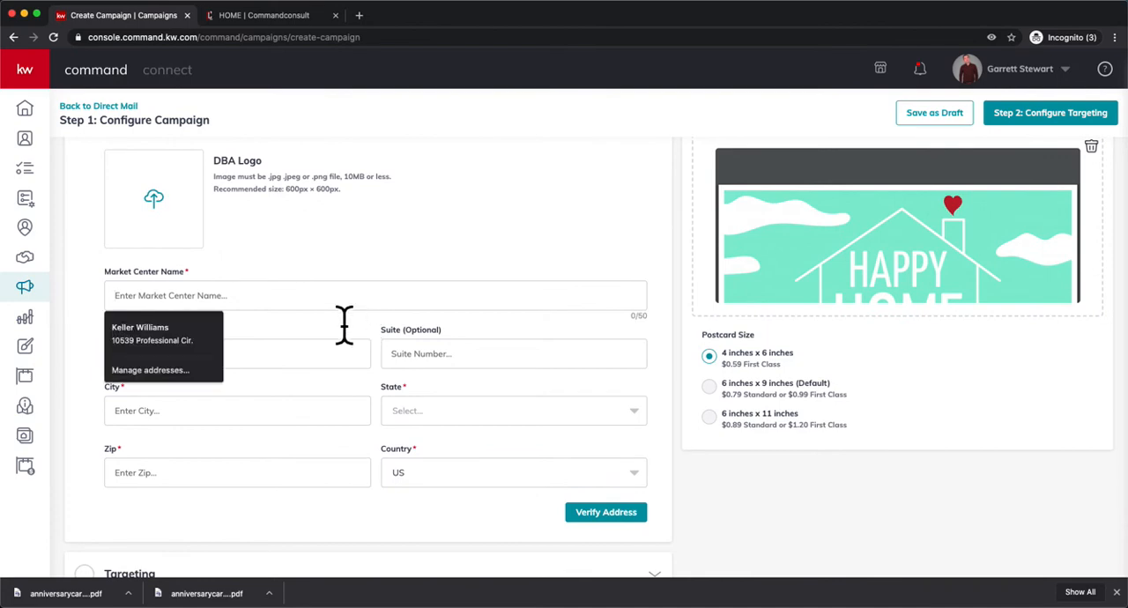
pyautogui.click(196, 344)
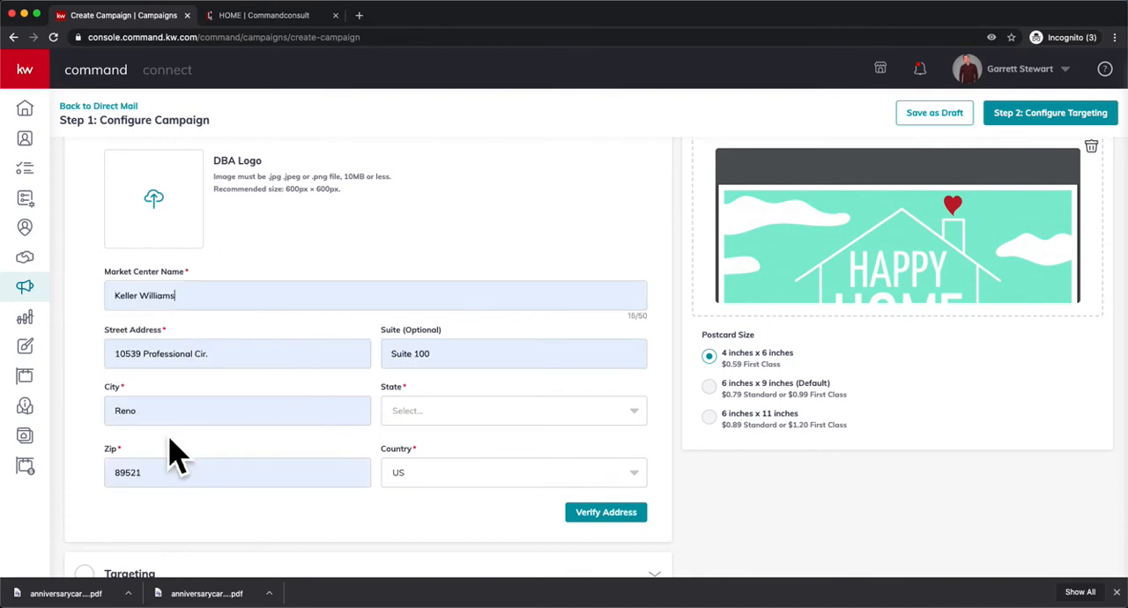
pyautogui.click(480, 419)
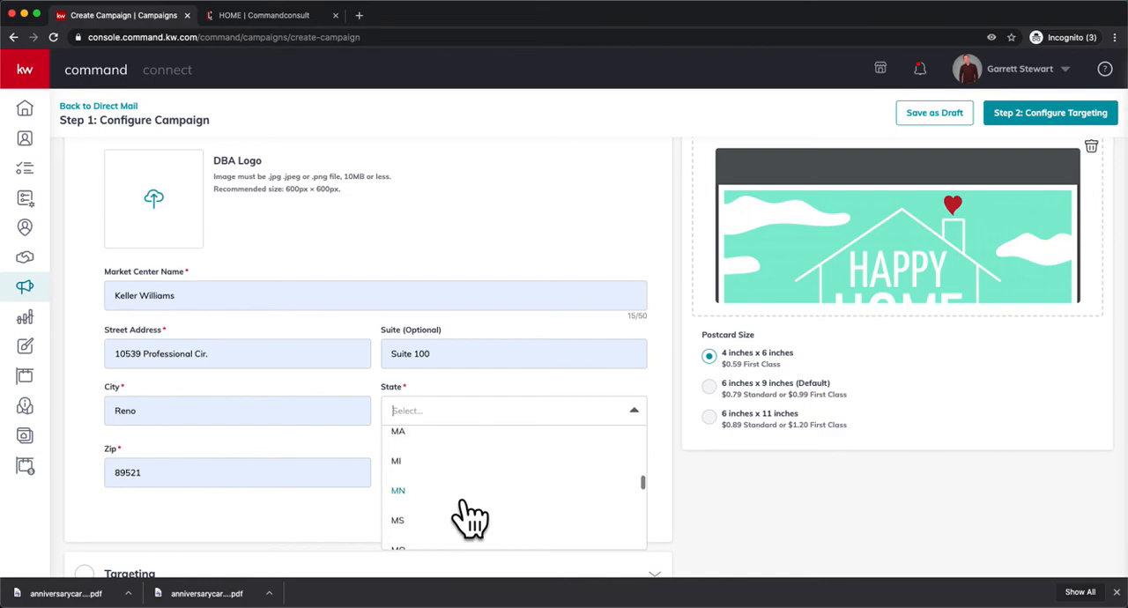
pyautogui.click(461, 504)
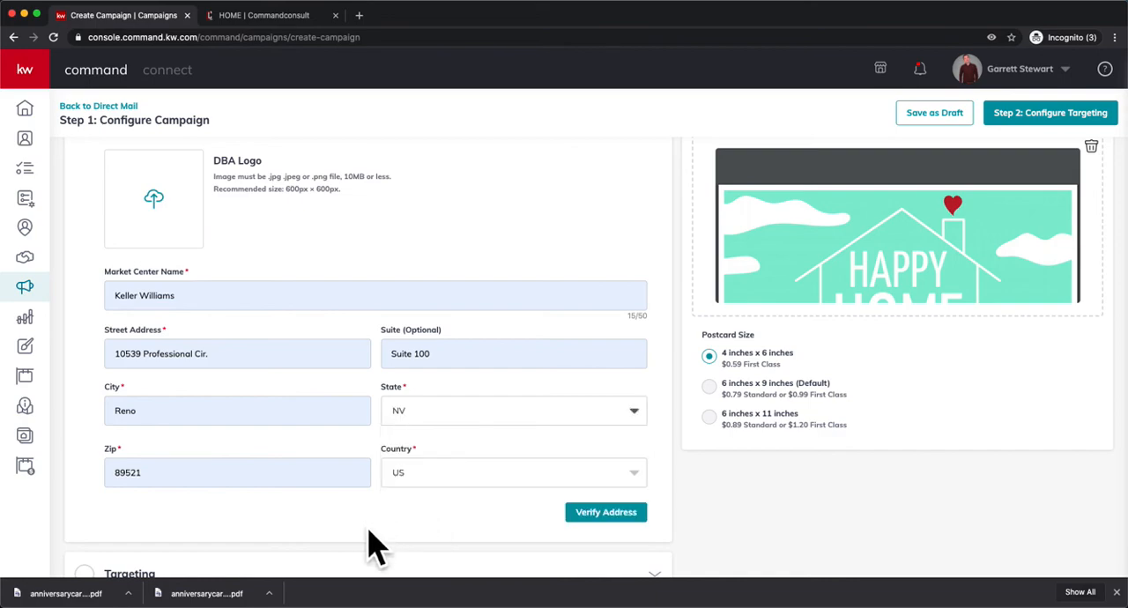
pyautogui.click(624, 518)
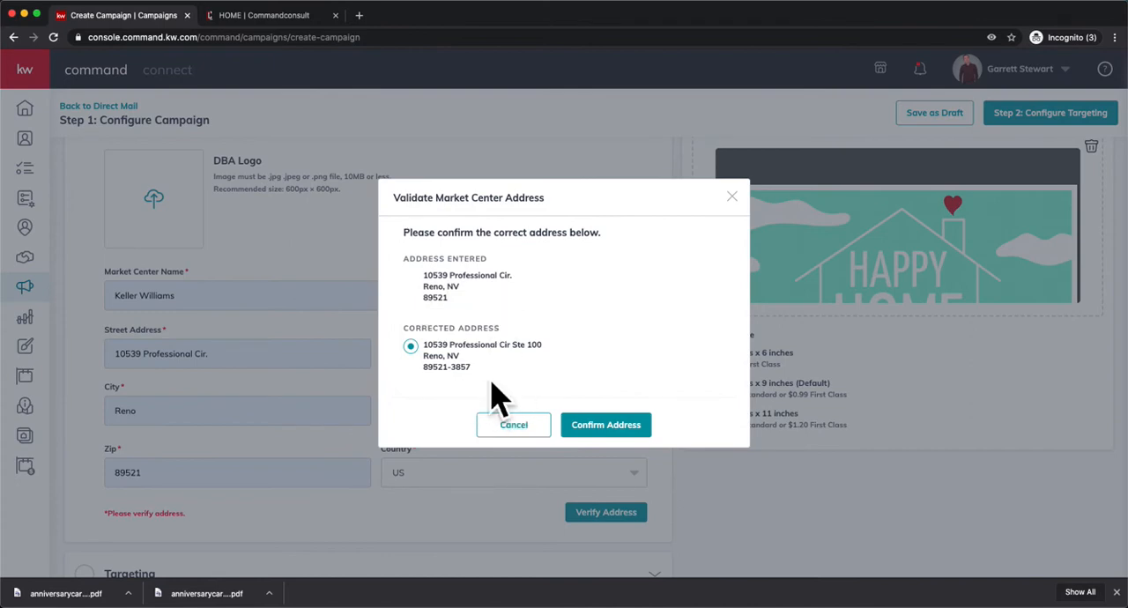
pyautogui.click(627, 434)
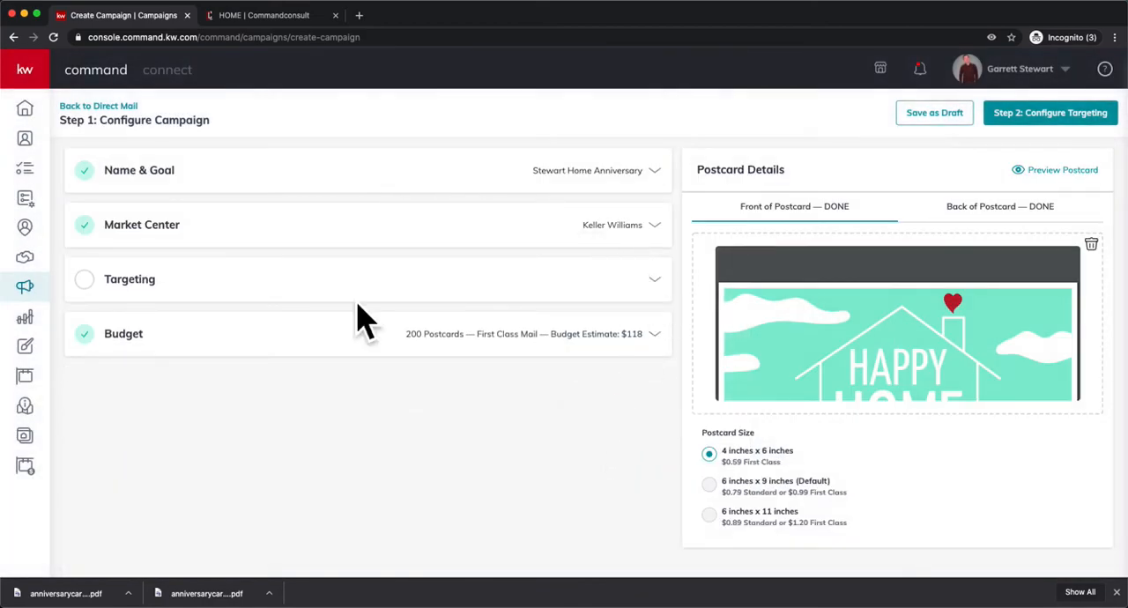
# Target the contact database instead of the local area and add the one listed contact that has a mailing address.
pyautogui.click(675, 298)
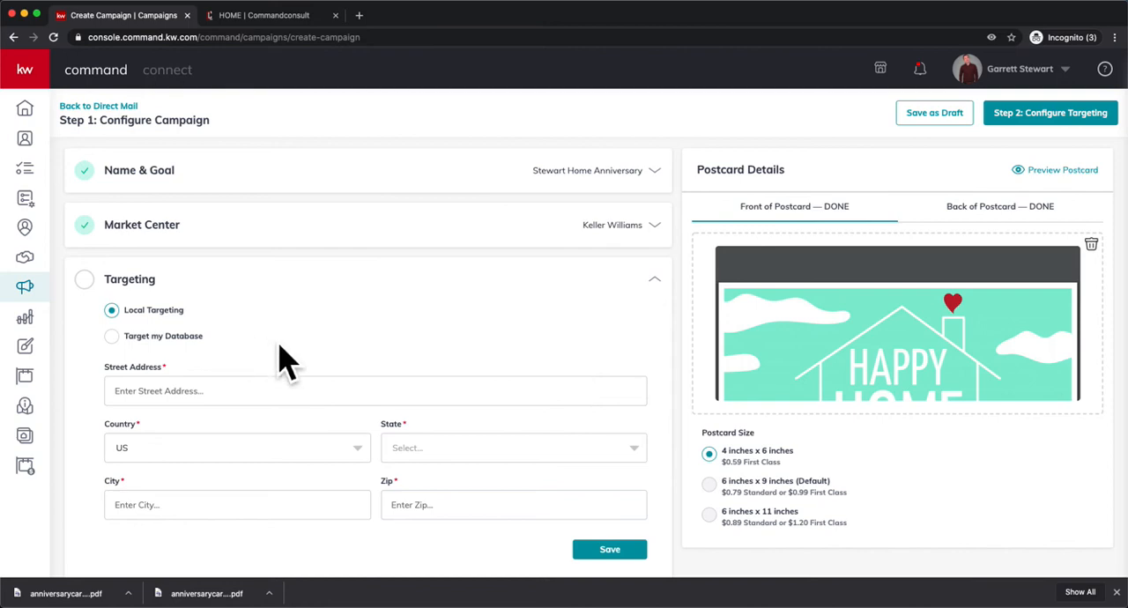
pyautogui.scroll(-1, 273, 353)
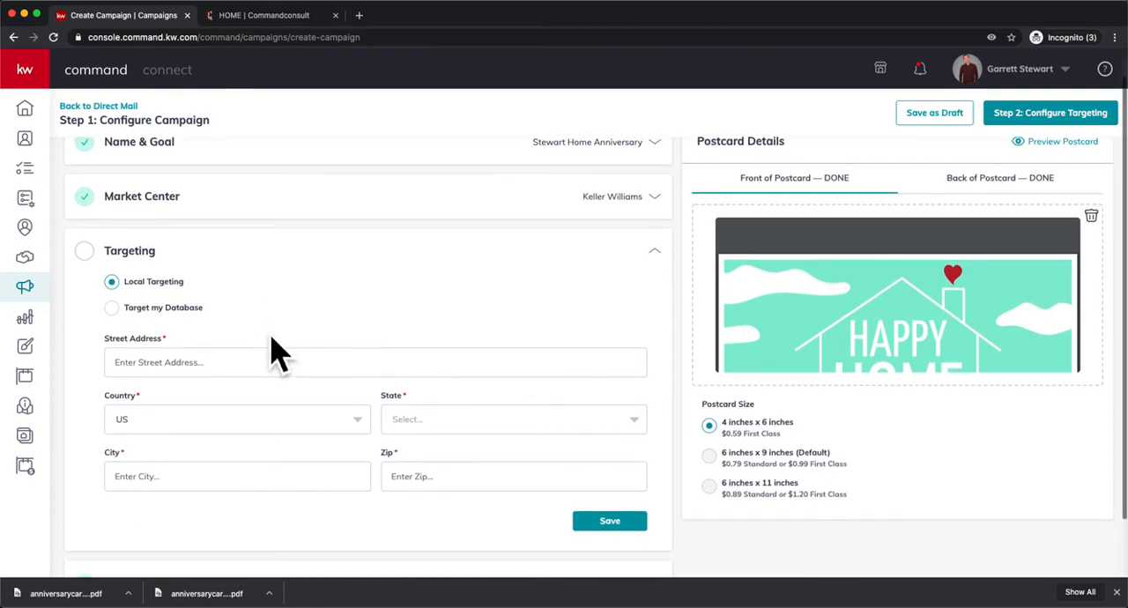
pyautogui.click(141, 307)
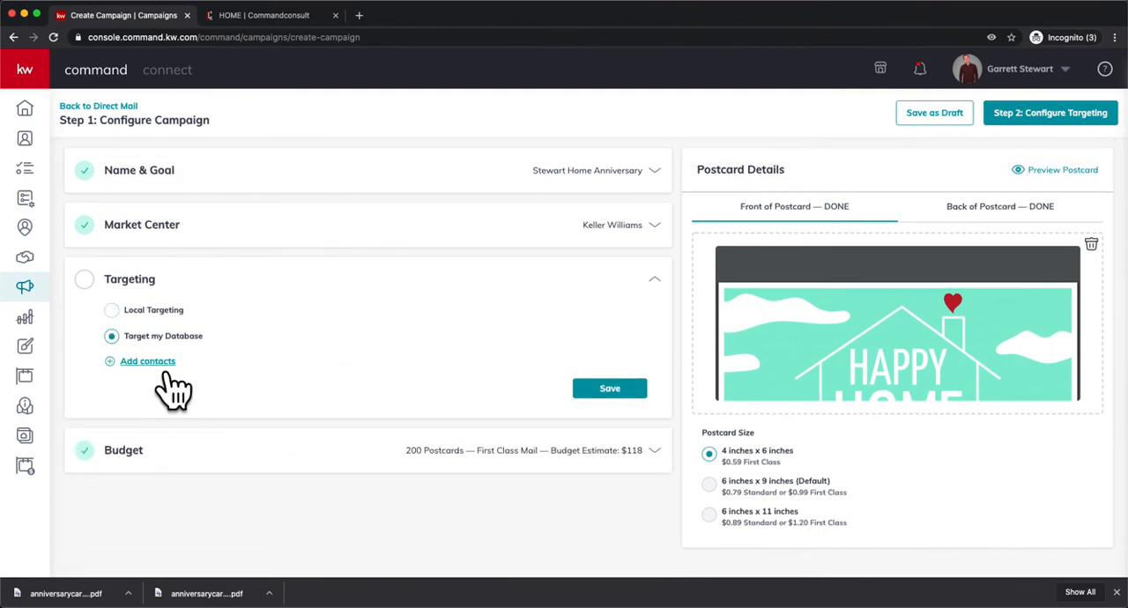
pyautogui.click(148, 363)
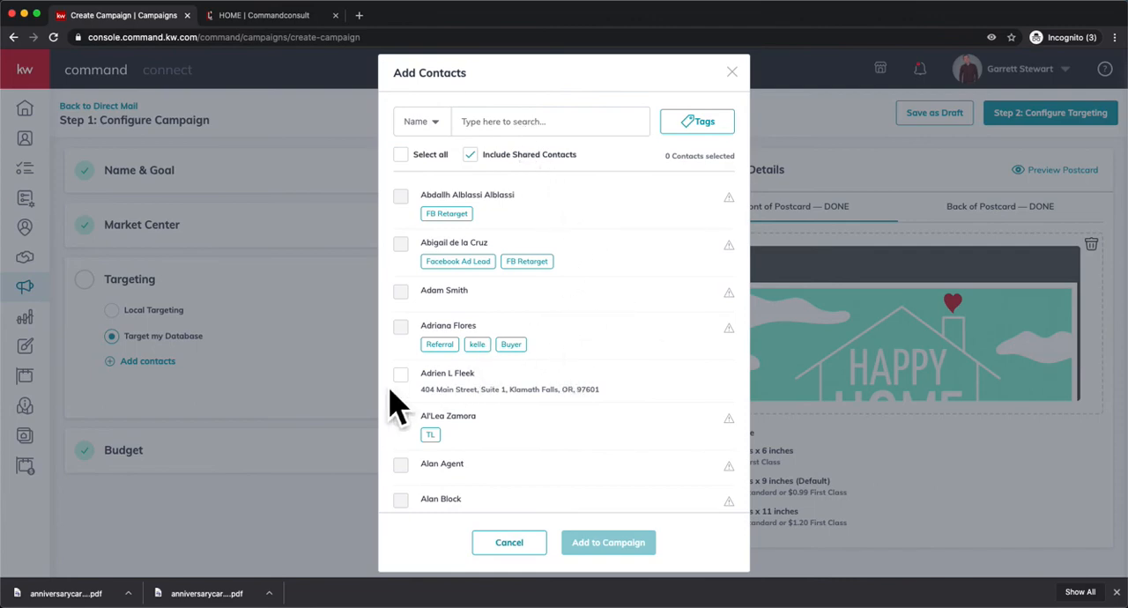
pyautogui.click(432, 408)
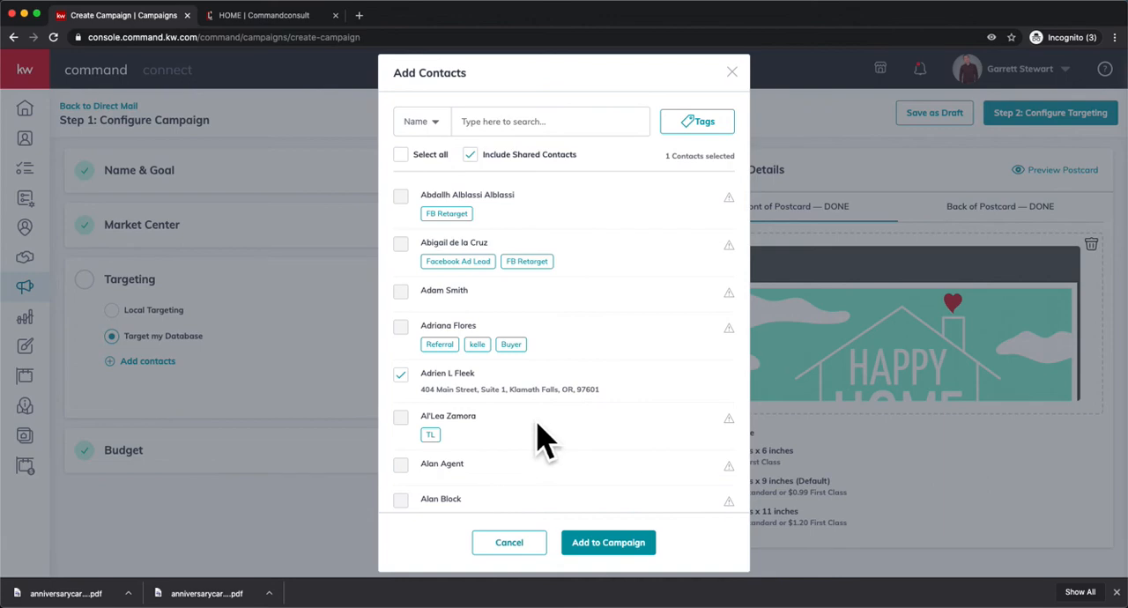
pyautogui.click(631, 566)
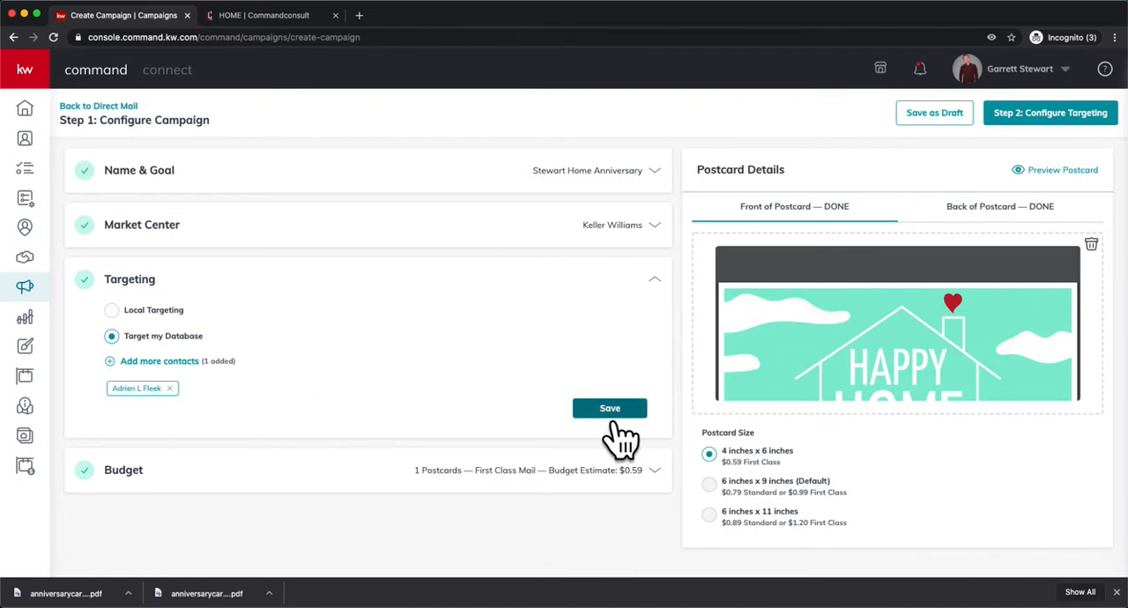
# Save the targeting settings and advance the campaign to the preview and payment stage.
pyautogui.click(610, 408)
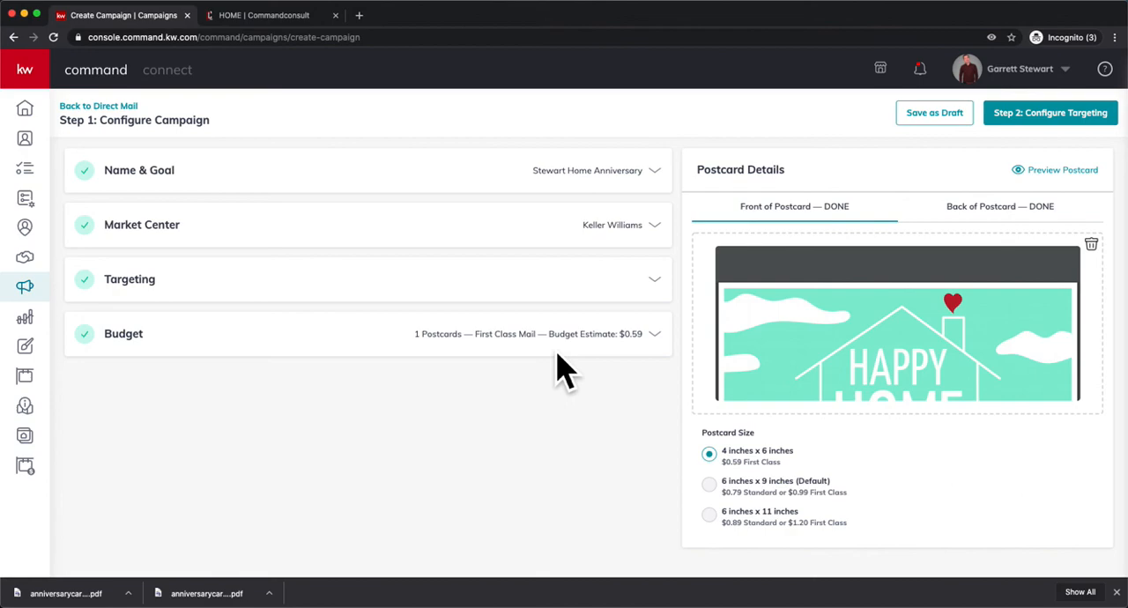
pyautogui.click(1069, 118)
pyautogui.click(526, 346)
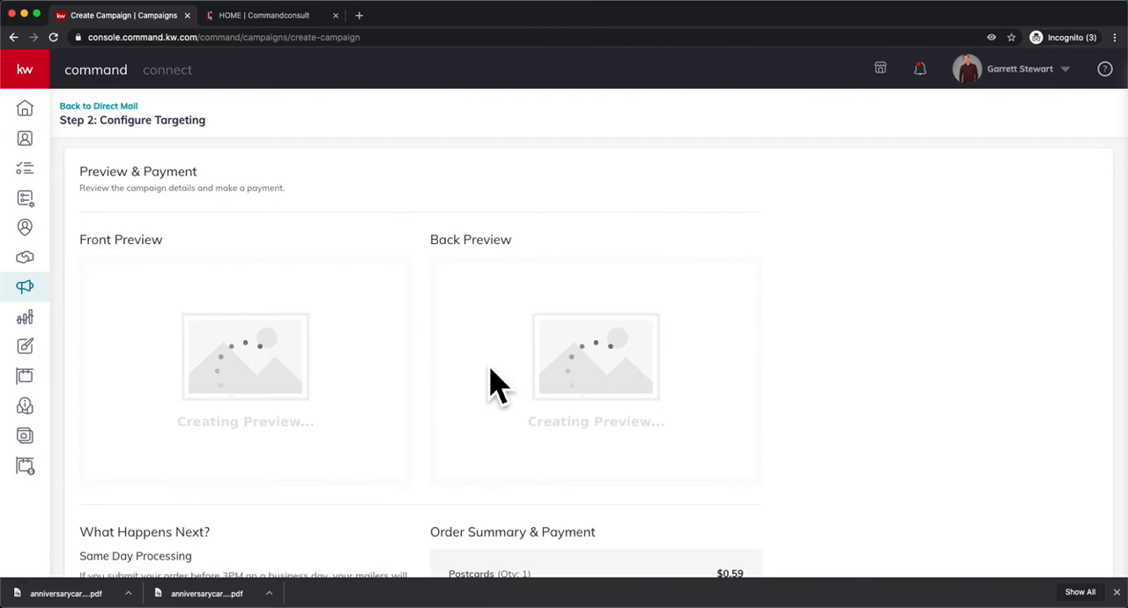
# Review the postcard's front and back previews, the processing and delivery information, and the order summary before payment.
pyautogui.scroll(-1, 457, 403)
pyautogui.scroll(-5, 456, 404)
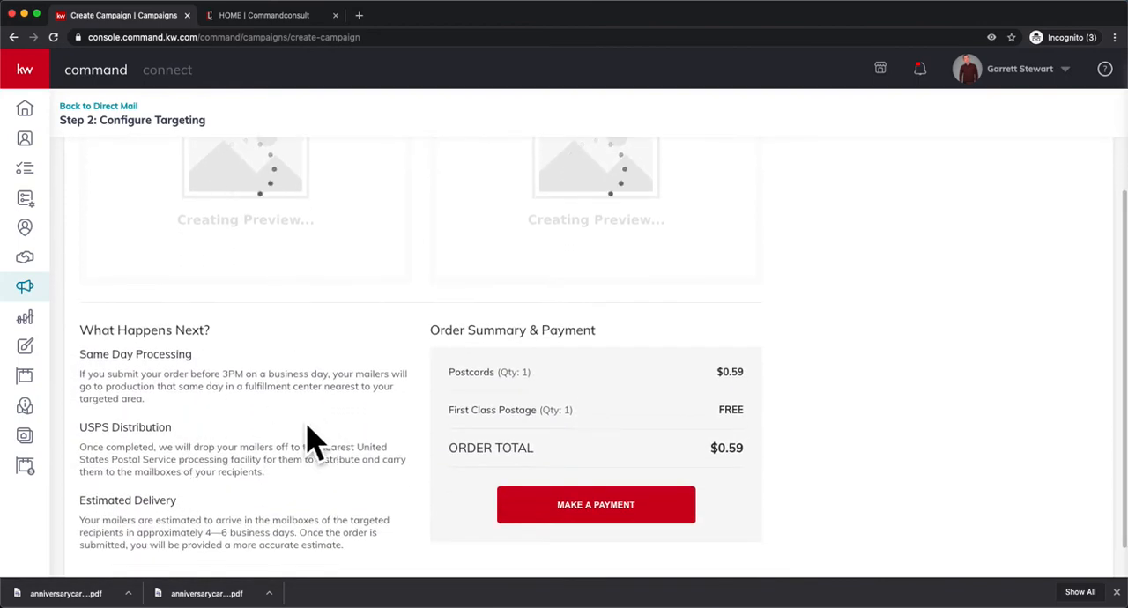
pyautogui.scroll(-1, 214, 424)
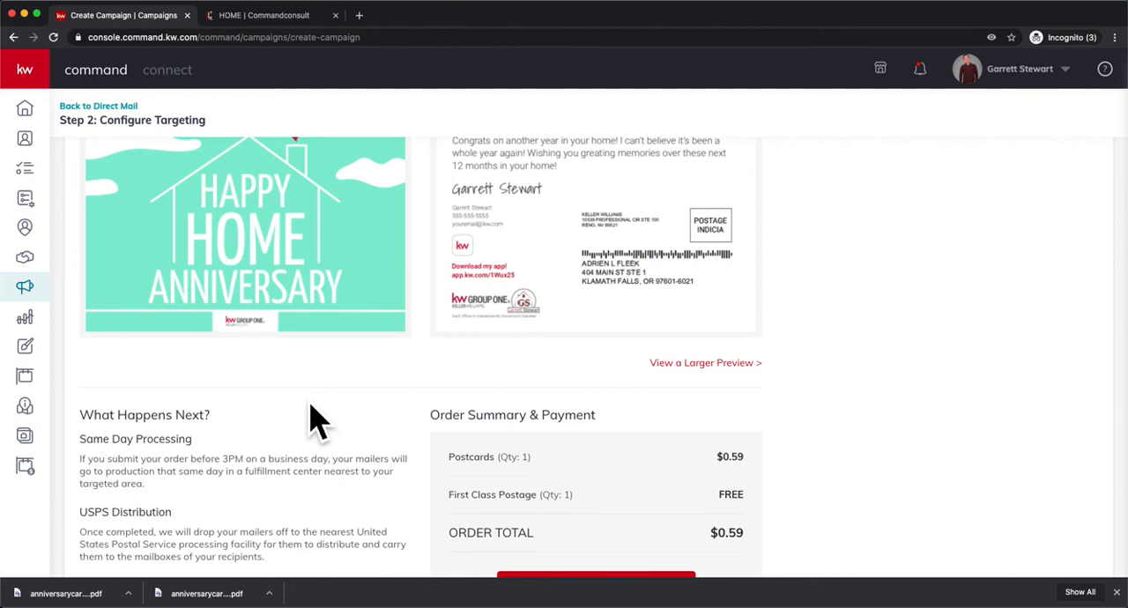
pyautogui.scroll(4, 317, 421)
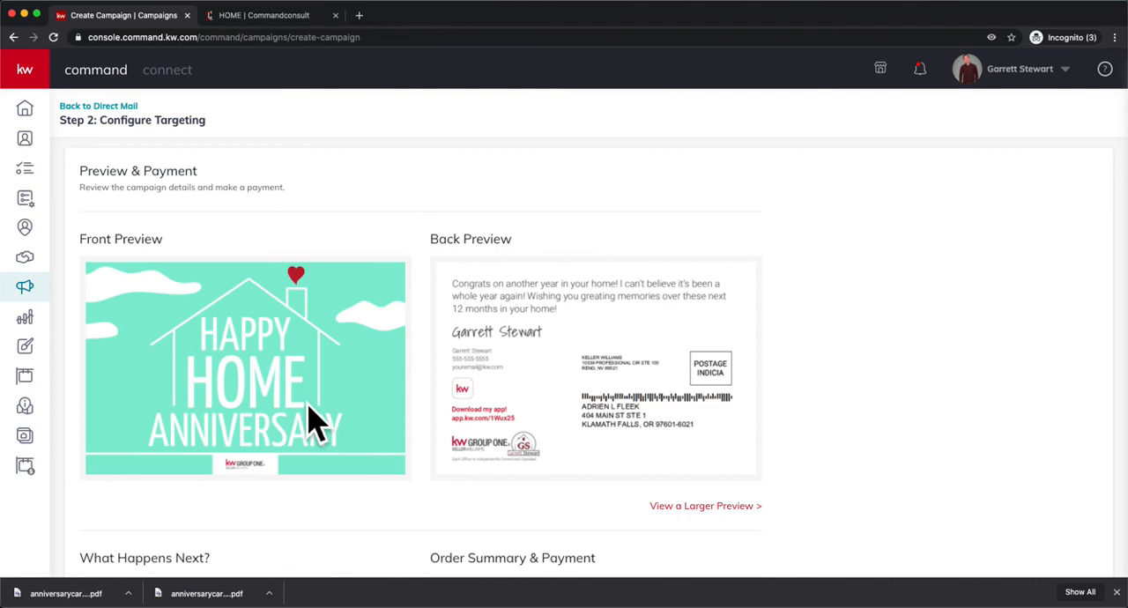
pyautogui.scroll(-5, 316, 423)
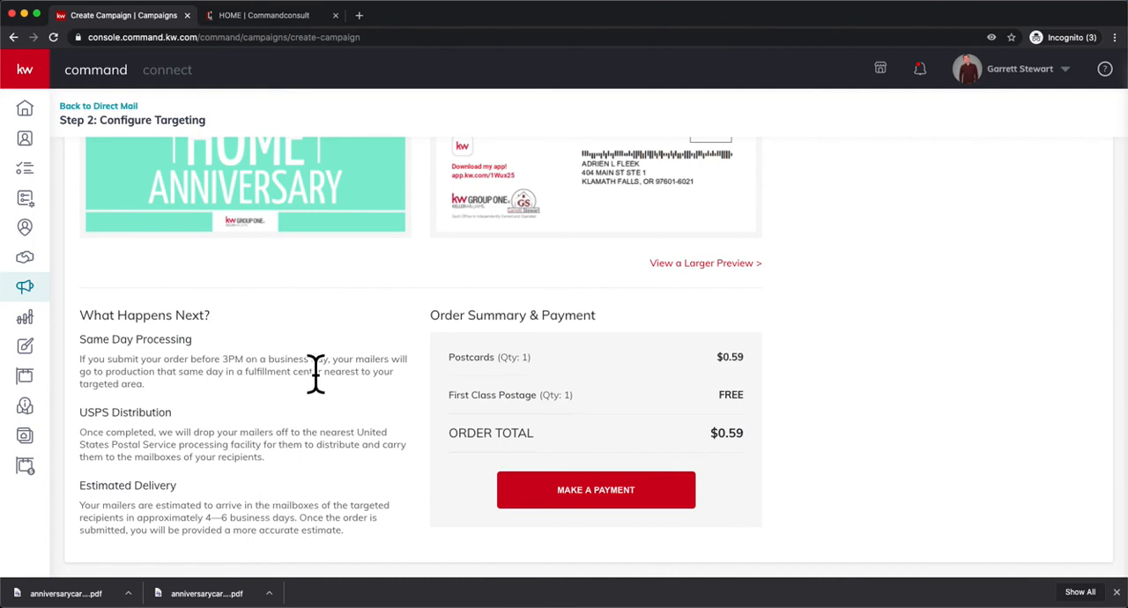
pyautogui.scroll(5, 315, 373)
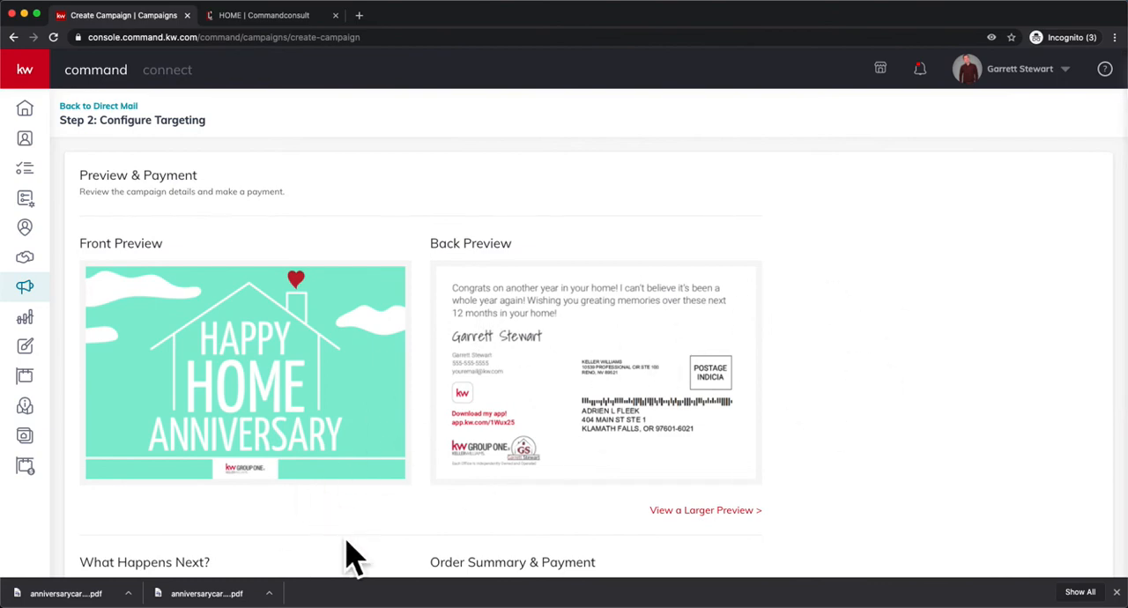
pyautogui.scroll(-1, 445, 450)
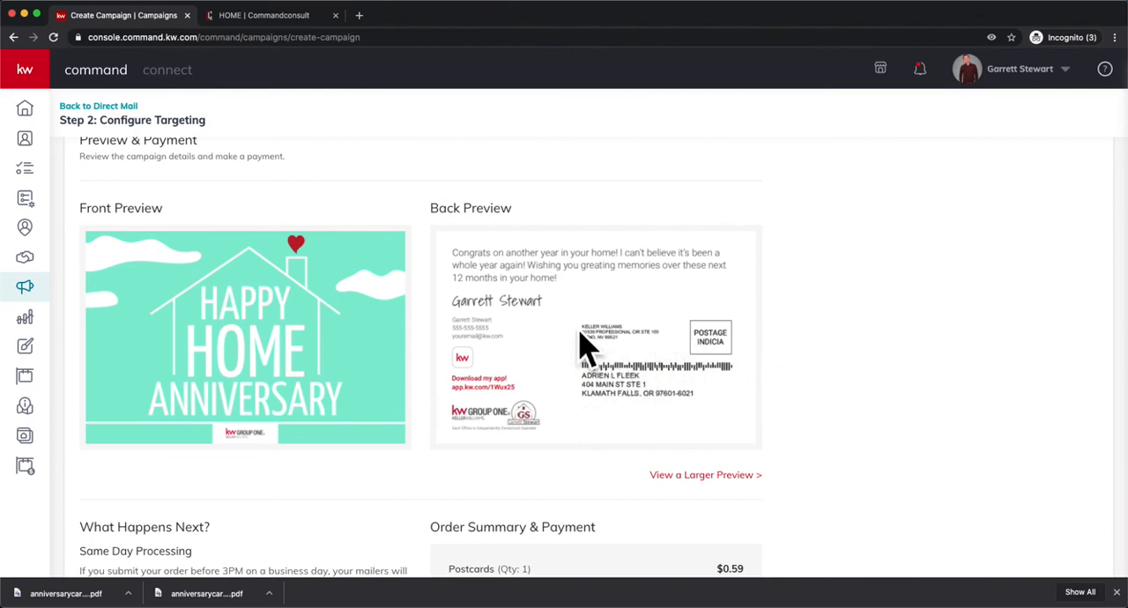
pyautogui.scroll(-4, 527, 539)
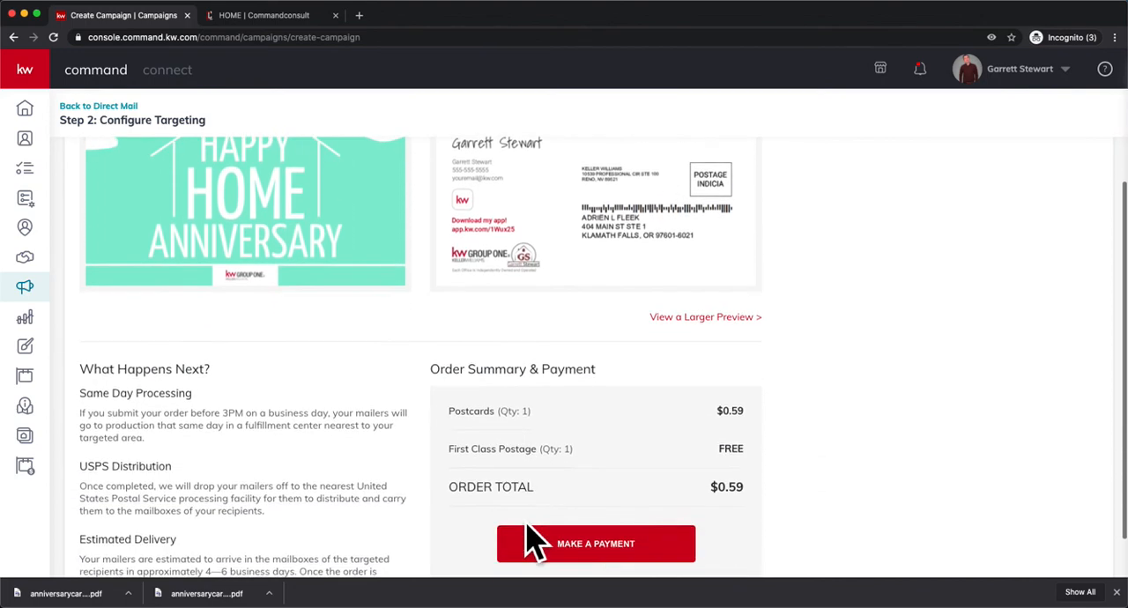
pyautogui.scroll(-1, 538, 529)
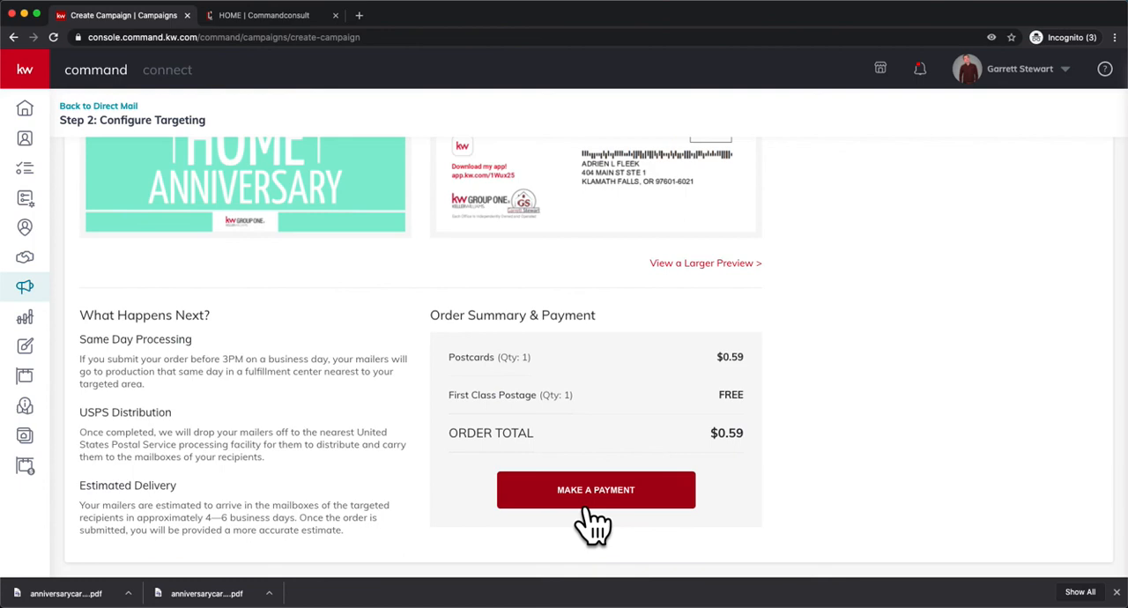
pyautogui.scroll(3, 593, 525)
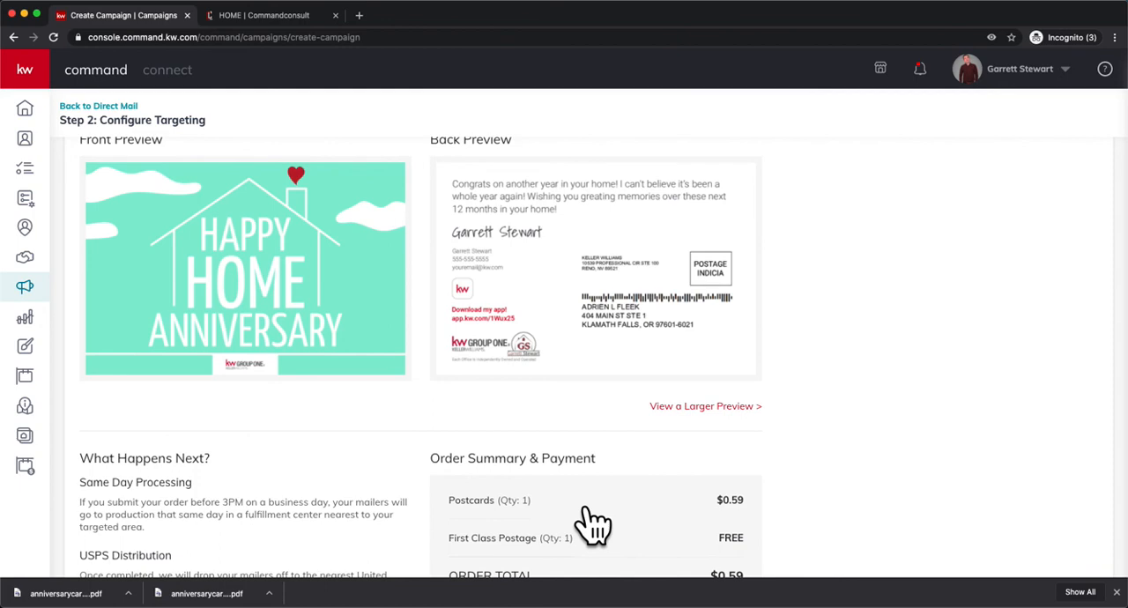
# Switch to the Command Consult website's home page.
pyautogui.click(265, 16)
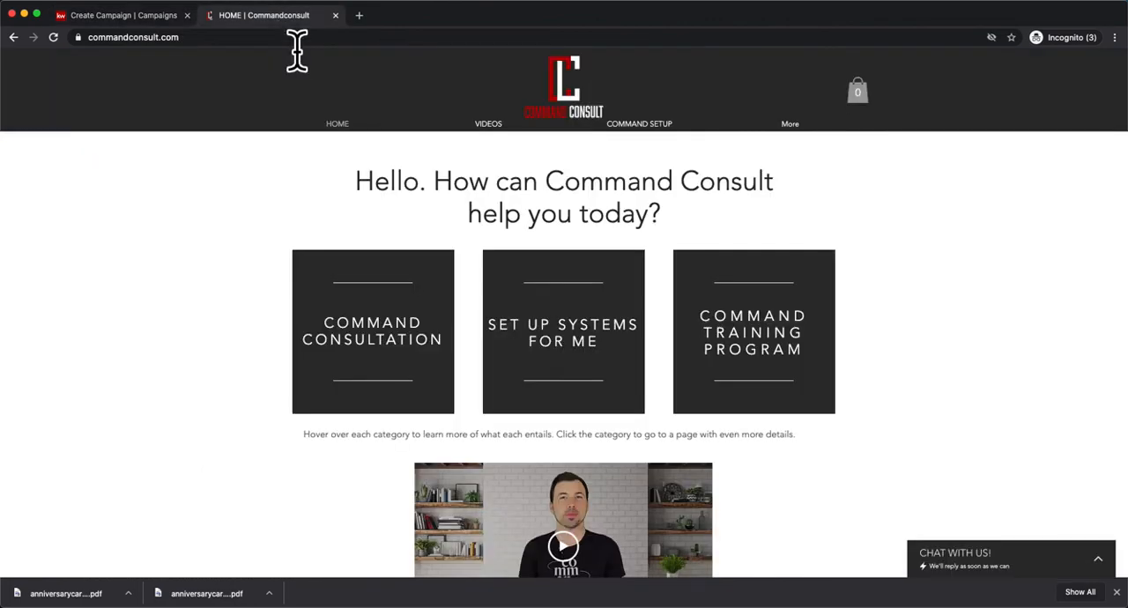